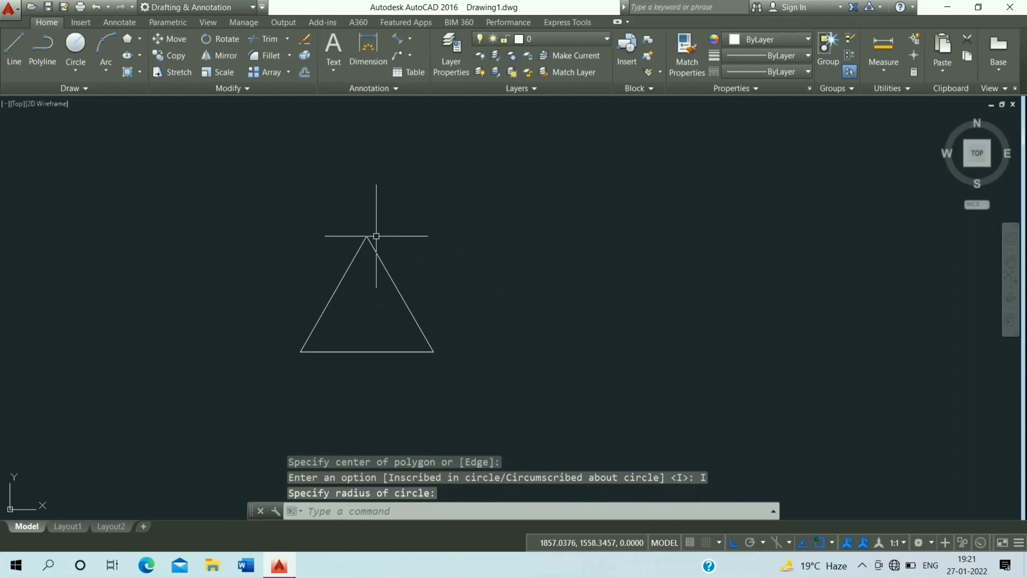
Draw a 3-Point arc through the triangle's bottom-left, top and bottom-right vertices
{"action": "middle_click_drag", "start_coordinate": [370, 284], "coordinate": [249, 225]}
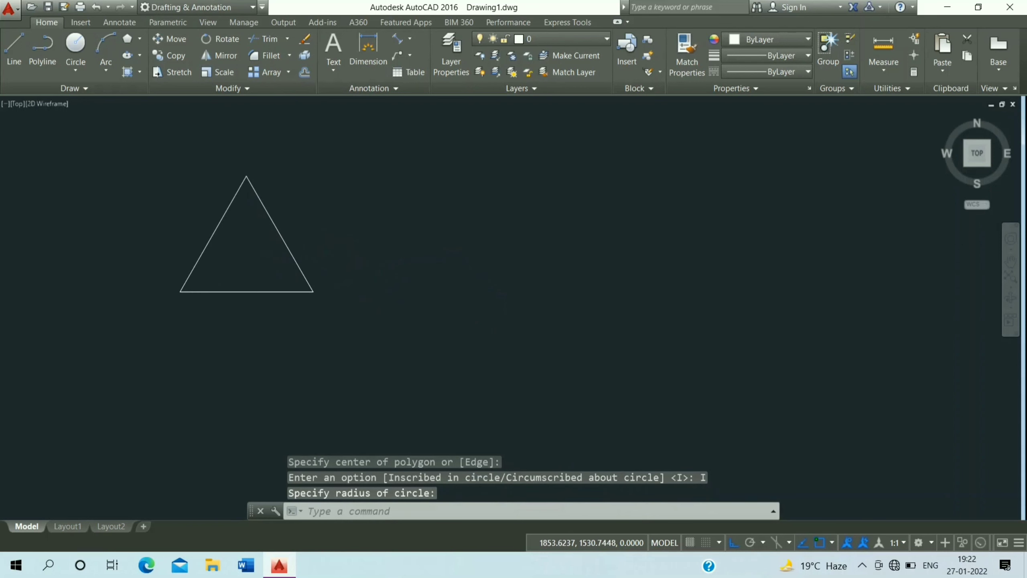
{"action": "left_click", "coordinate": [106, 69]}
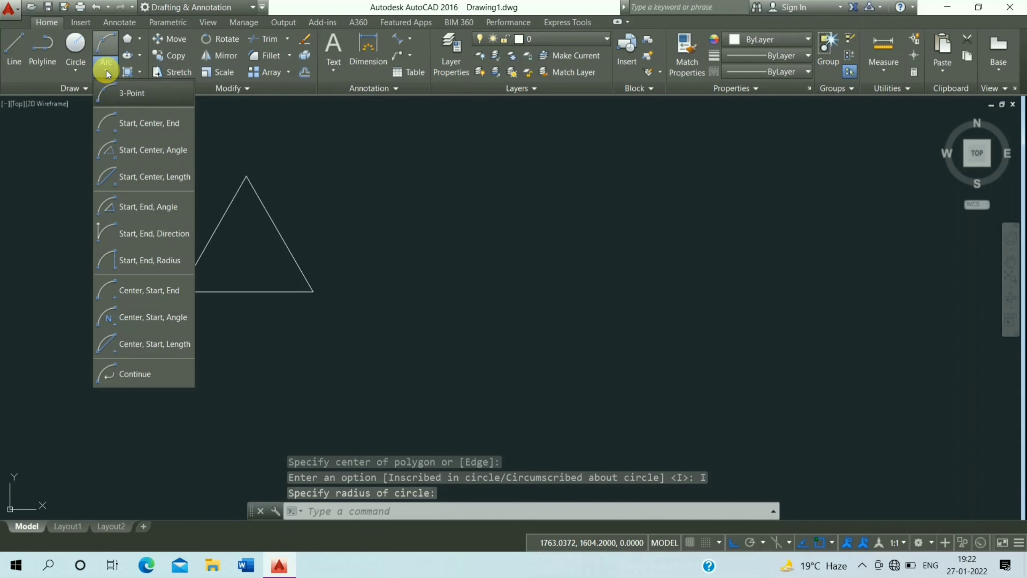
{"action": "left_click", "coordinate": [131, 93]}
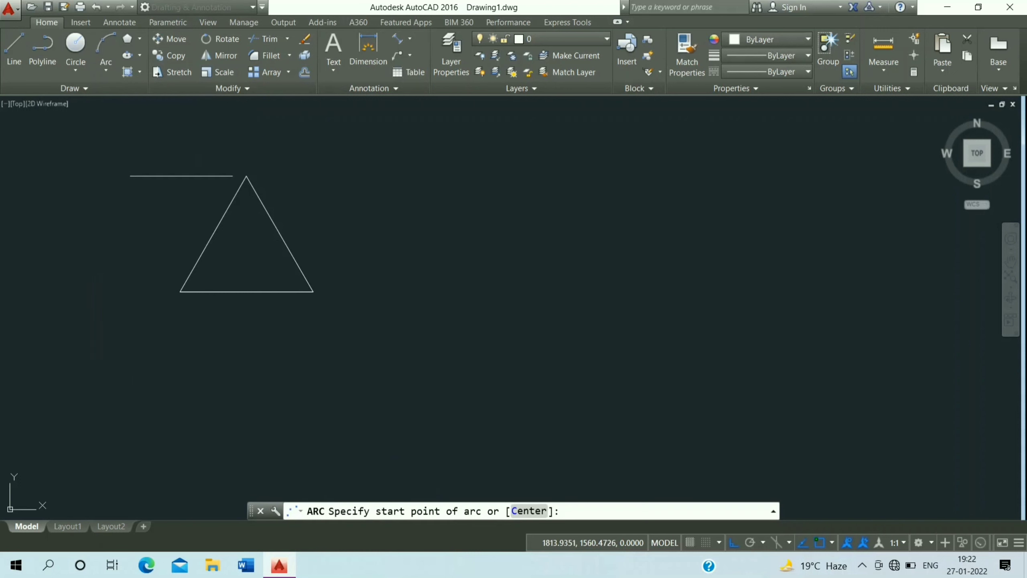
{"action": "left_click", "coordinate": [179, 291]}
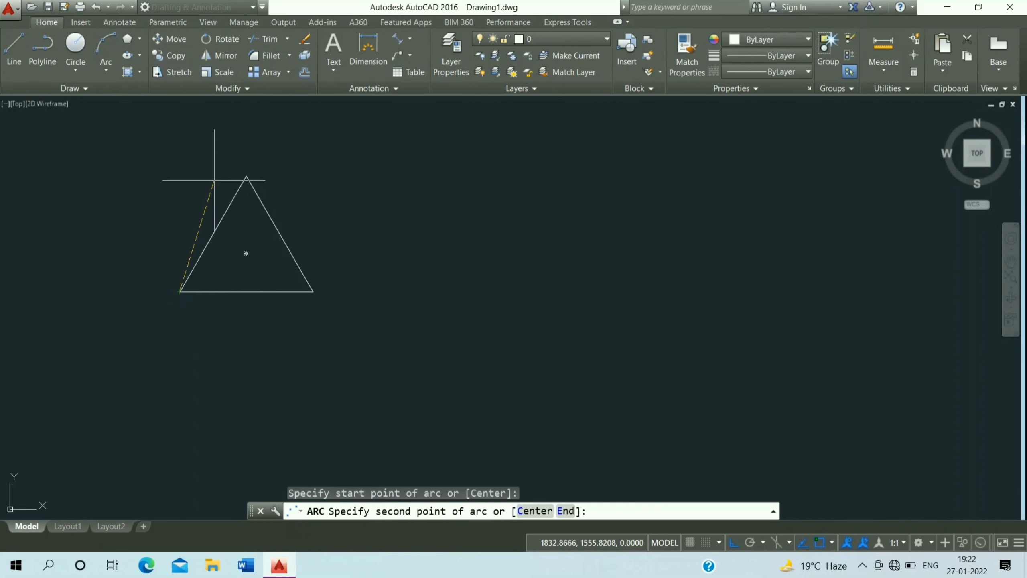
{"action": "left_click", "coordinate": [247, 174]}
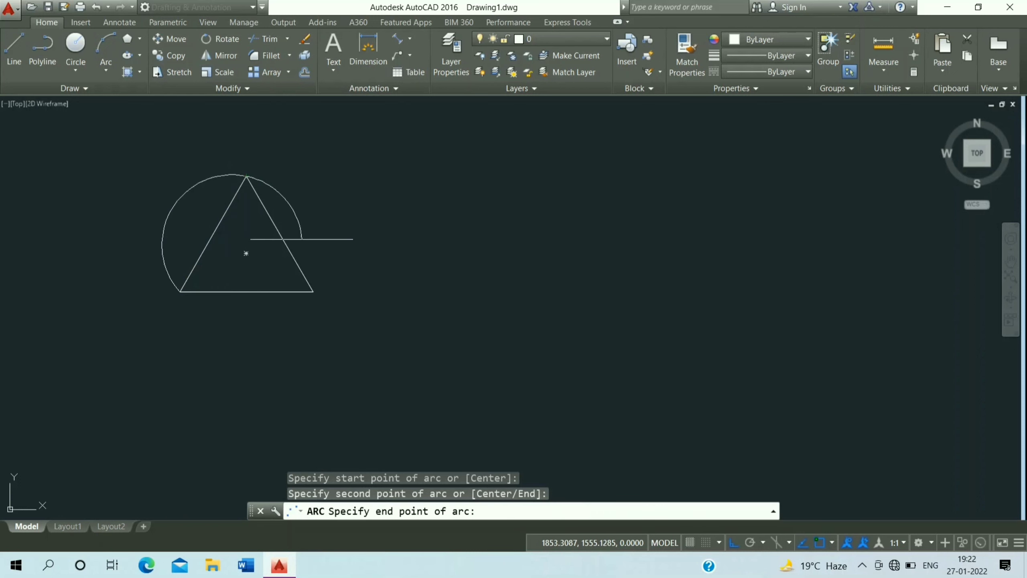
{"action": "left_click", "coordinate": [314, 292]}
Draw a 3-Point arc from the triangle's bottom-right corner through its centre to its bottom-left corner
{"action": "key", "text": "Return"}
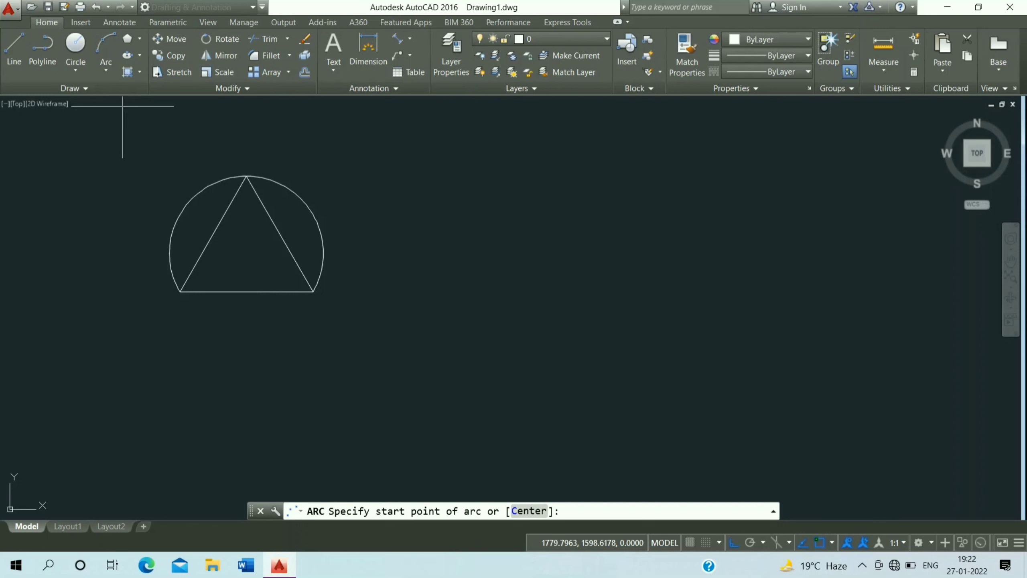
{"action": "left_click", "coordinate": [106, 71]}
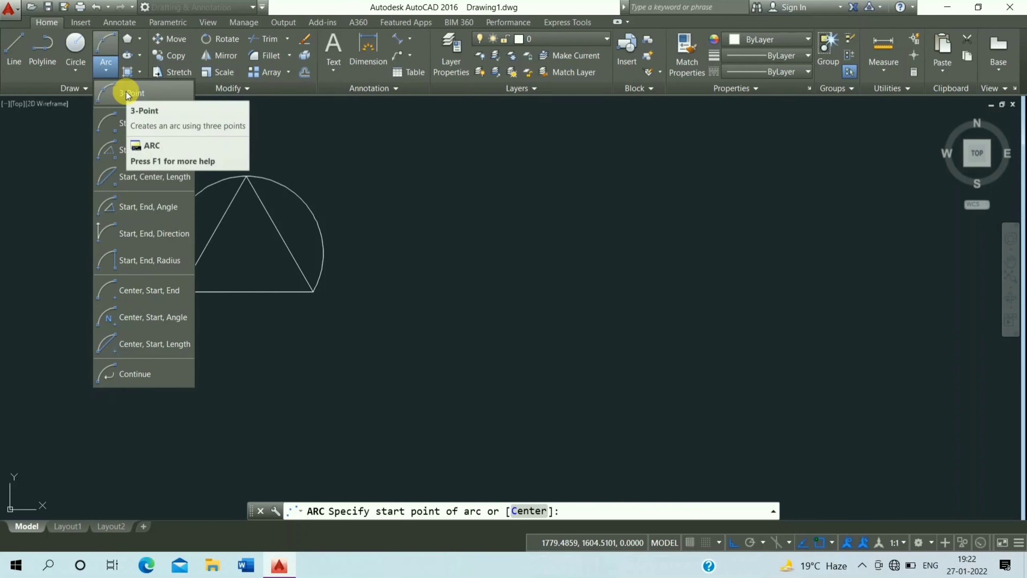
{"action": "left_click", "coordinate": [126, 94]}
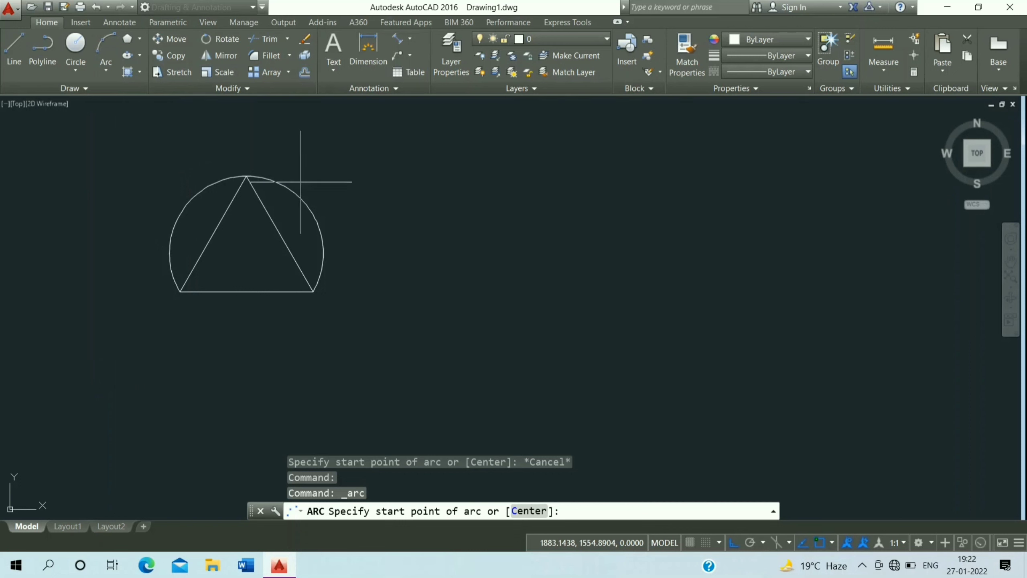
{"action": "left_click", "coordinate": [313, 292]}
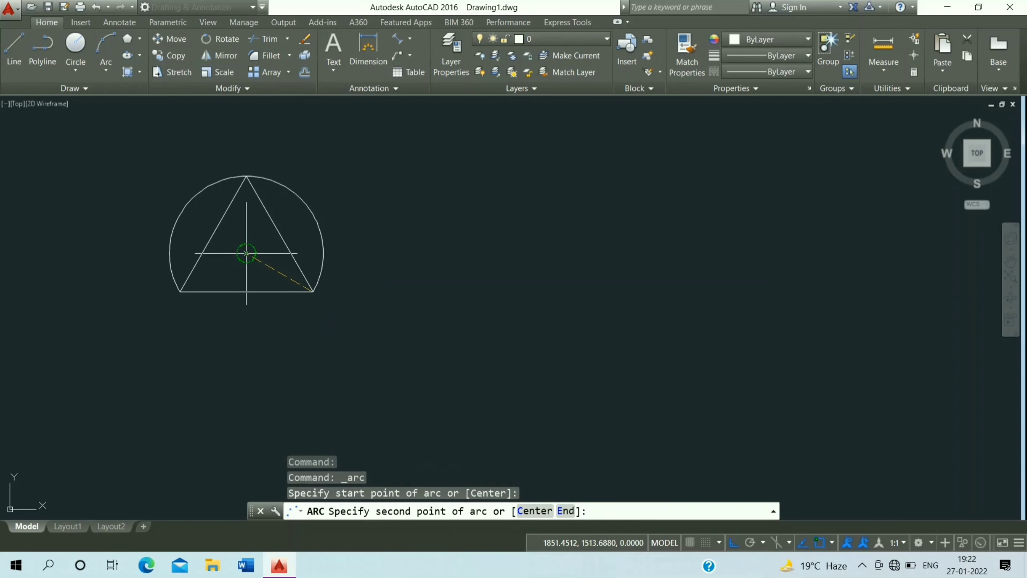
{"action": "left_click", "coordinate": [246, 253]}
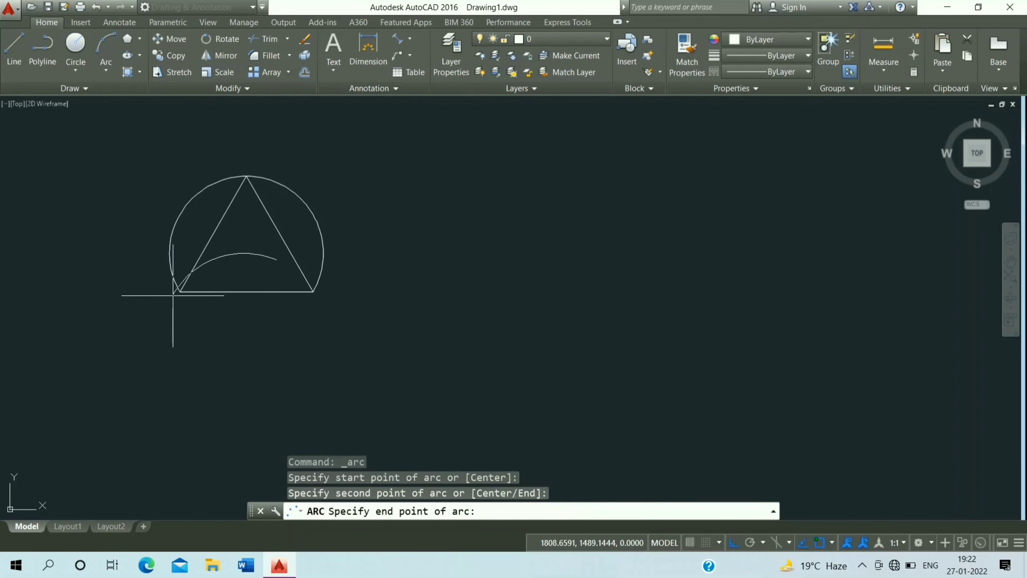
{"action": "left_click", "coordinate": [179, 291]}
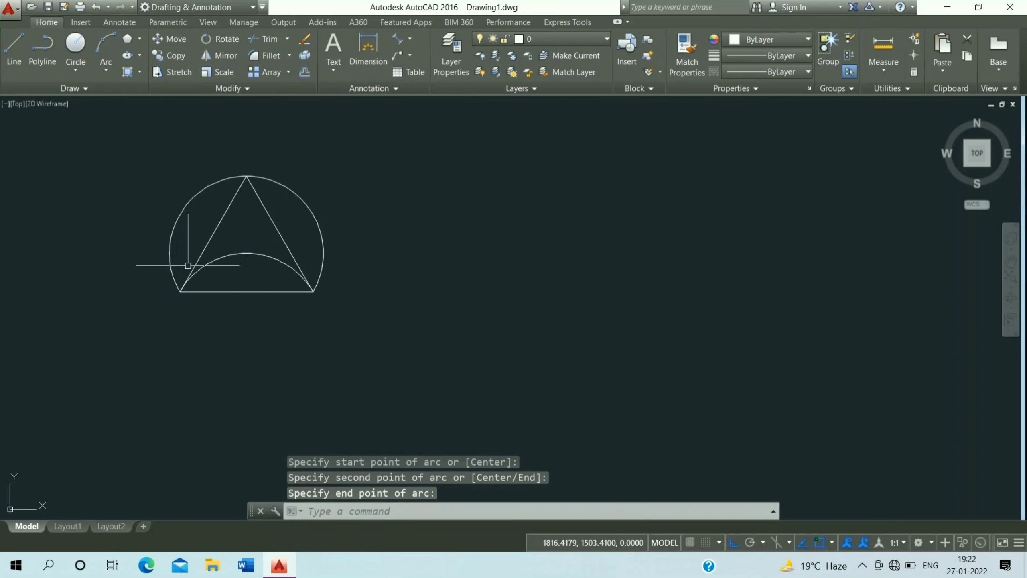
Draw a 30-unit vertical line downward and a 30-unit horizontal line to the left in the empty area
{"action": "left_click", "coordinate": [98, 76]}
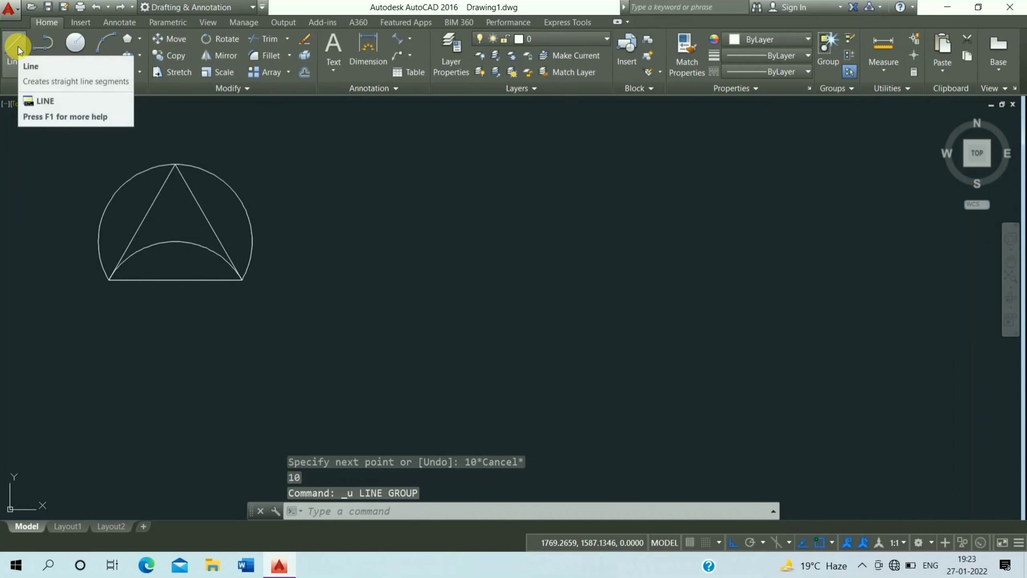
{"action": "left_click", "coordinate": [17, 47]}
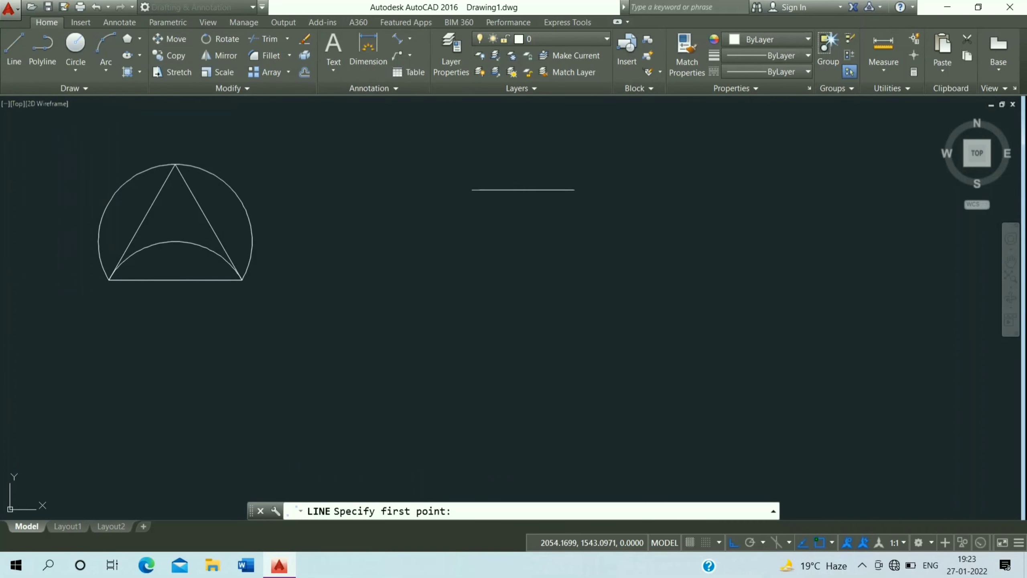
{"action": "left_click", "coordinate": [482, 173]}
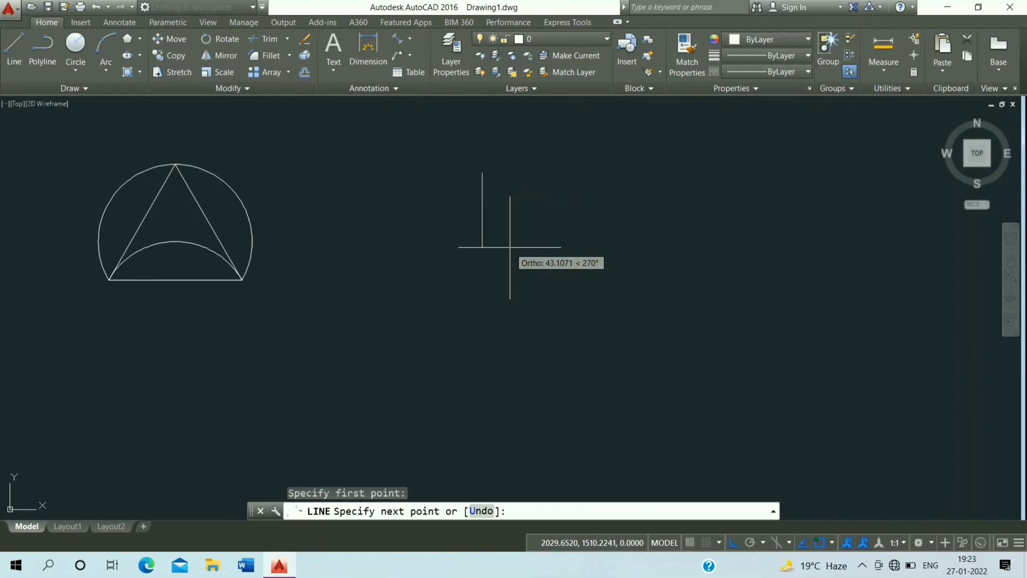
{"action": "type", "text": "30"}
{"action": "key", "text": "Return"}
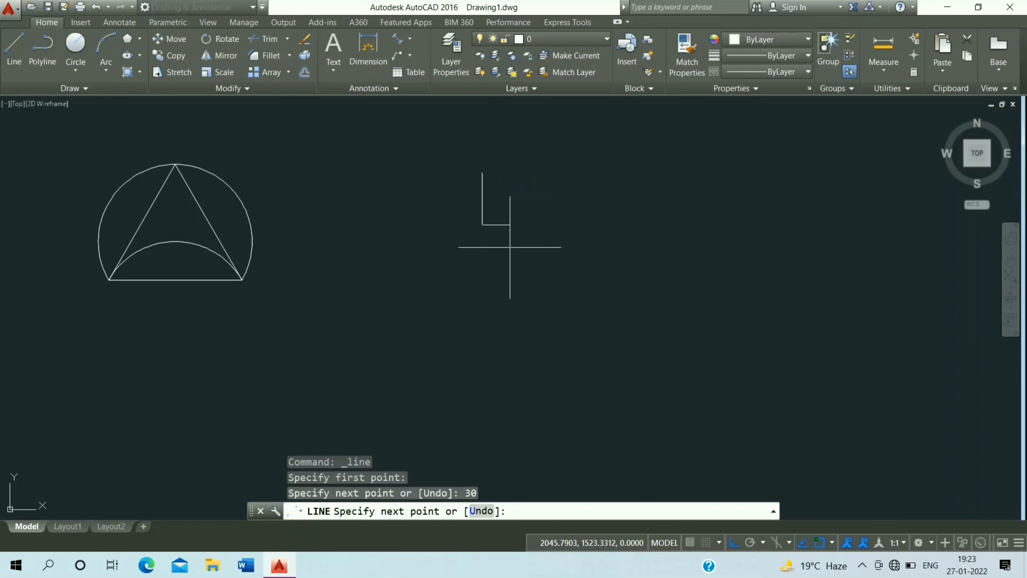
{"action": "type", "text": "30"}
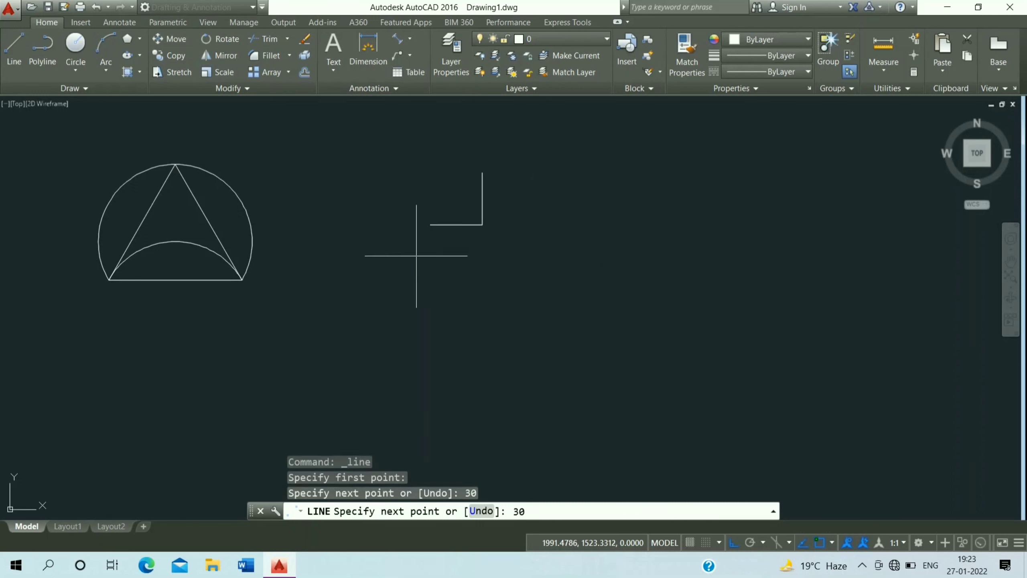
{"action": "key", "text": "Return"}
Draw a Start, Center, End arc from the vertical line's top, centred on the corner, to the horizontal line's left end
{"action": "left_click", "coordinate": [106, 71]}
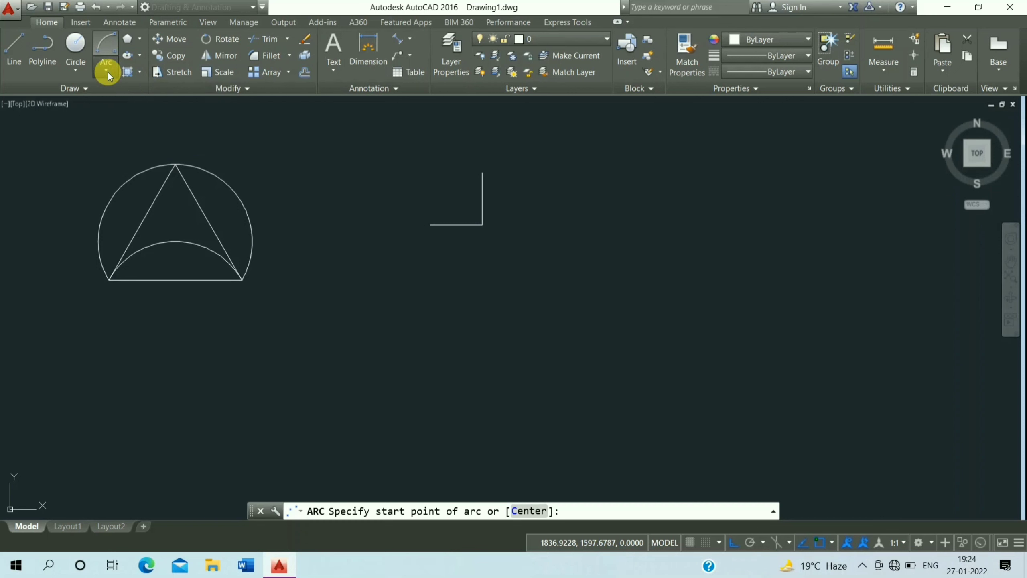
{"action": "left_click", "coordinate": [108, 73]}
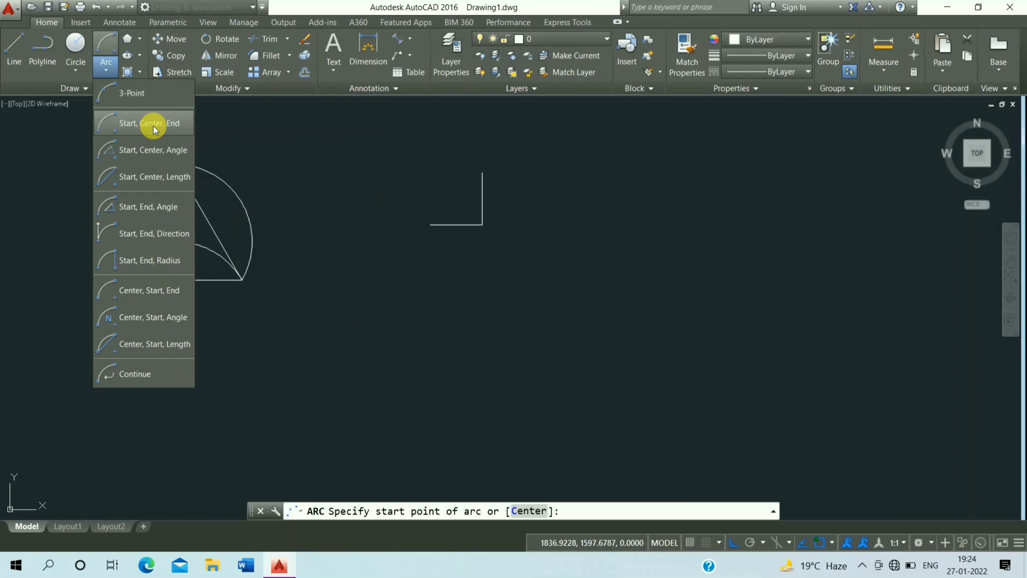
{"action": "left_click", "coordinate": [154, 129]}
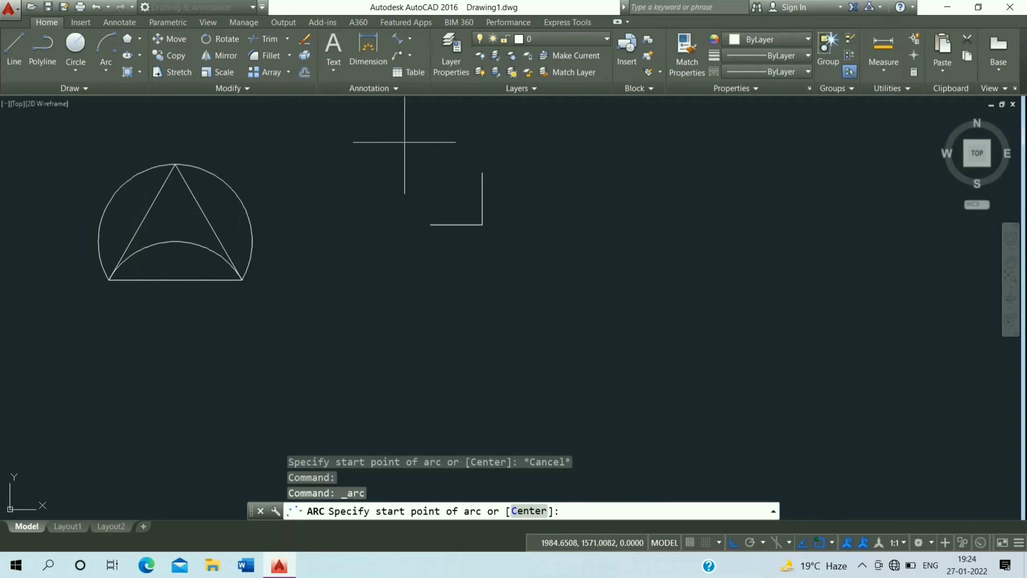
{"action": "left_click", "coordinate": [482, 173]}
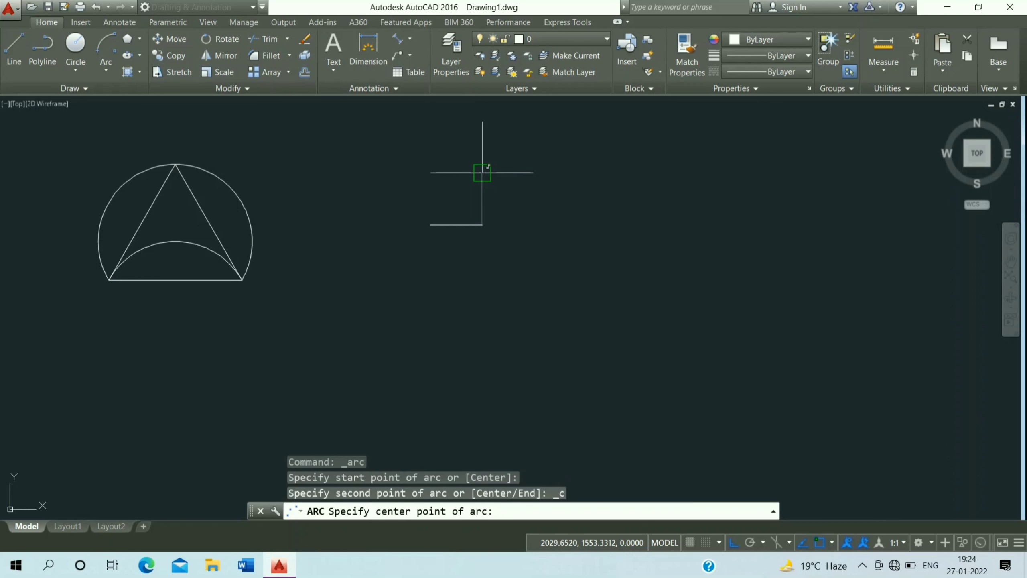
{"action": "left_click", "coordinate": [482, 225]}
{"action": "left_click", "coordinate": [430, 224]}
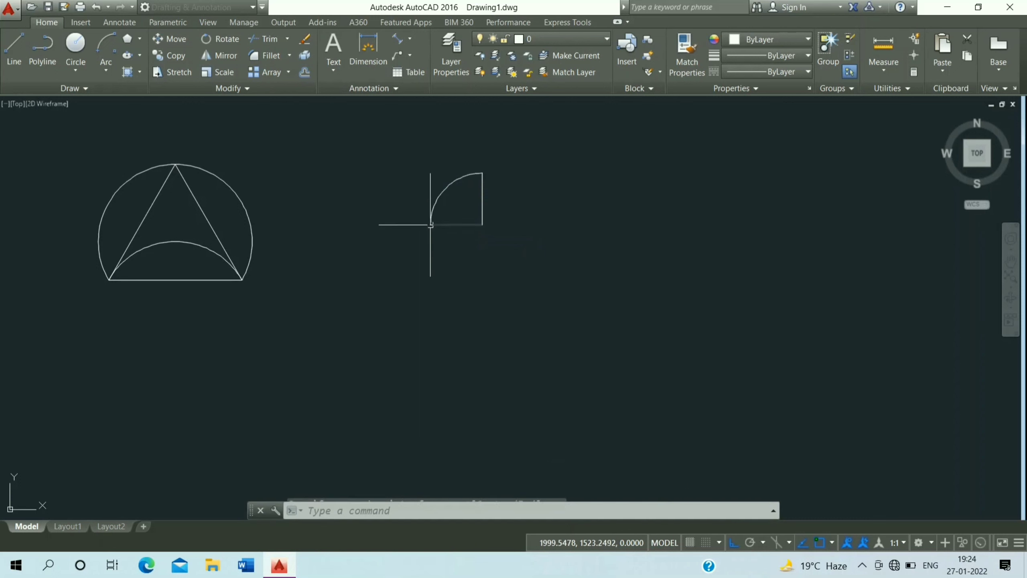
Copy the two corner lines to the right of the quarter-circle sector
{"action": "middle_click_drag", "start_coordinate": [425, 214], "coordinate": [381, 190]}
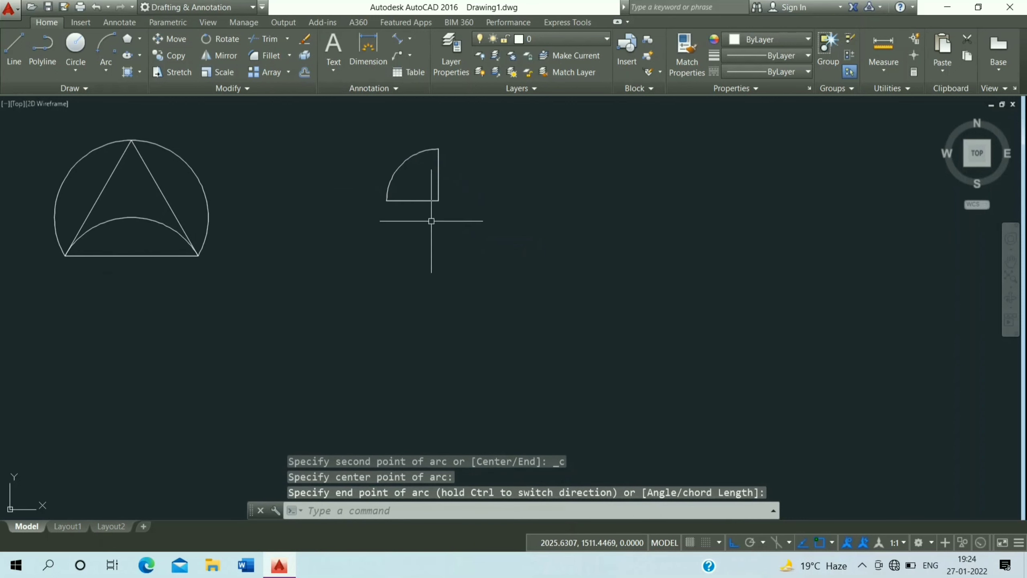
{"action": "left_click", "coordinate": [468, 175]}
{"action": "left_click", "coordinate": [433, 212]}
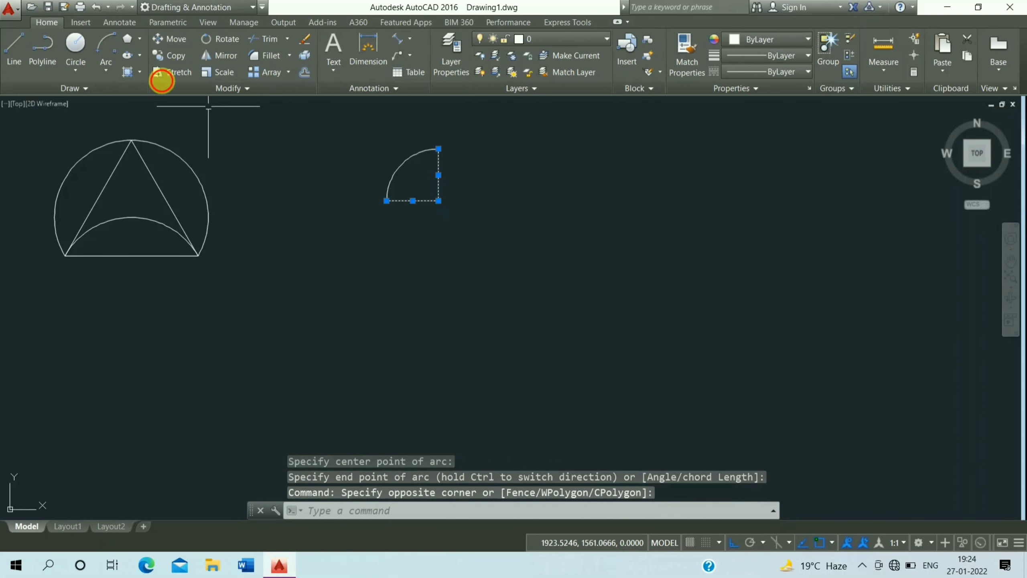
{"action": "left_click", "coordinate": [168, 55]}
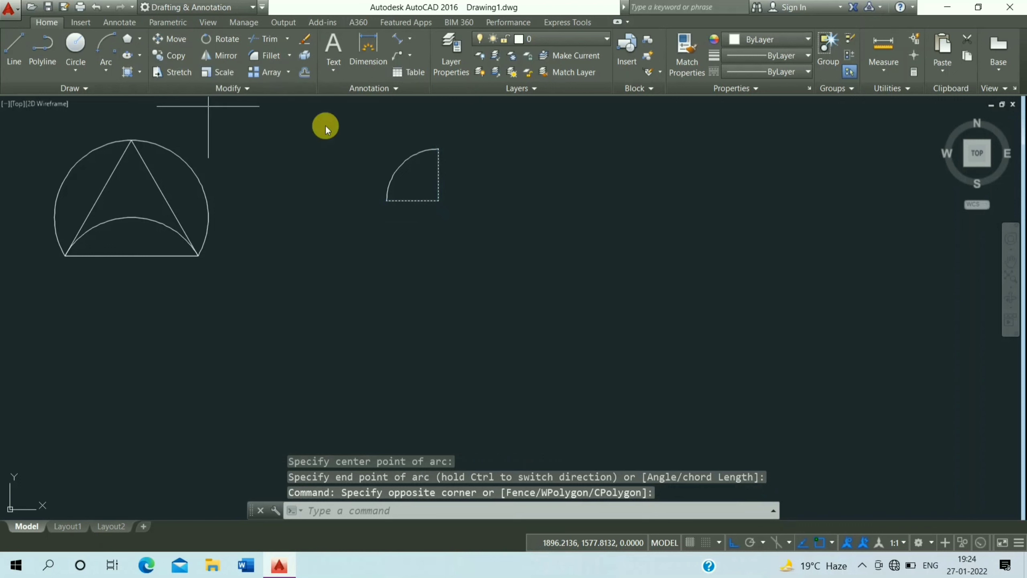
{"action": "left_click", "coordinate": [384, 178]}
{"action": "left_click", "coordinate": [465, 179]}
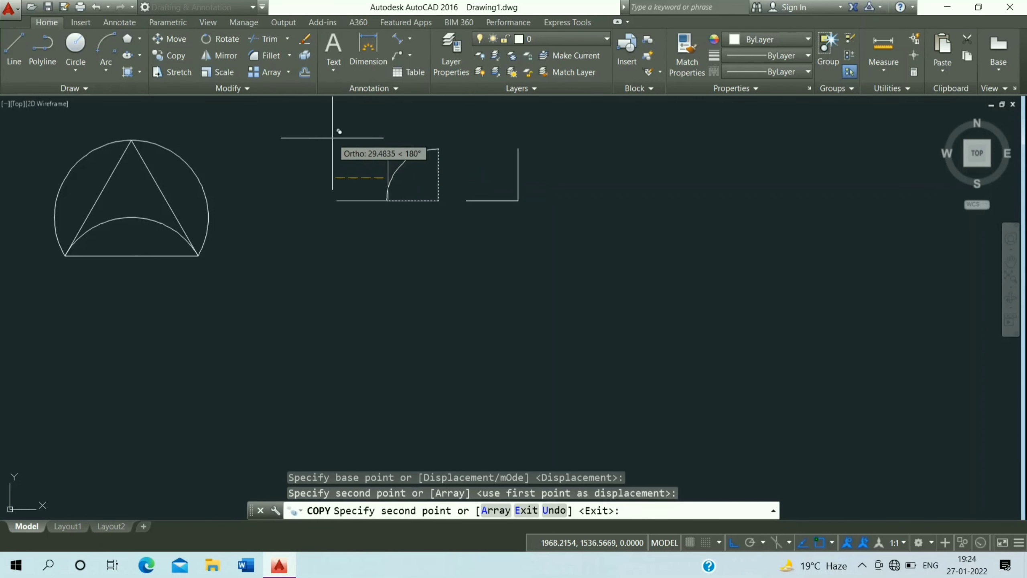
{"action": "key", "text": "Escape"}
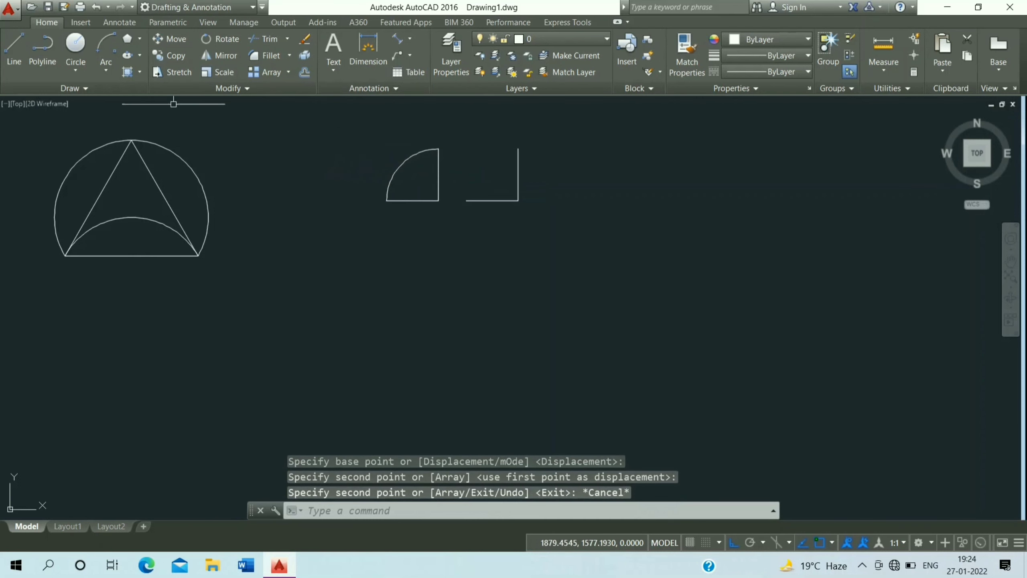
Draw a Start, Center, End arc from the copied horizontal line's left end, centred on the corner, to the vertical line's top
{"action": "left_click", "coordinate": [105, 71]}
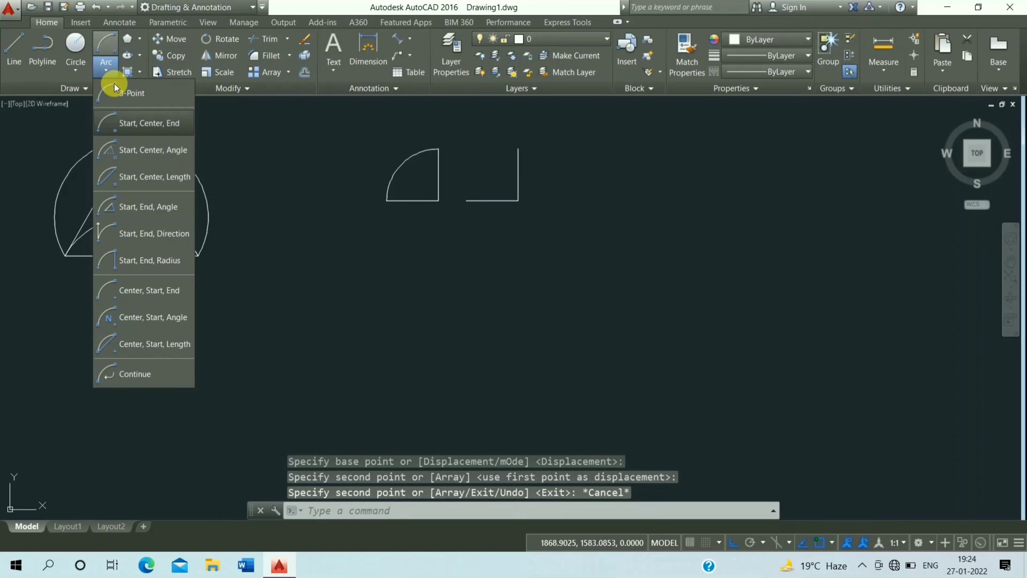
{"action": "left_click", "coordinate": [149, 125]}
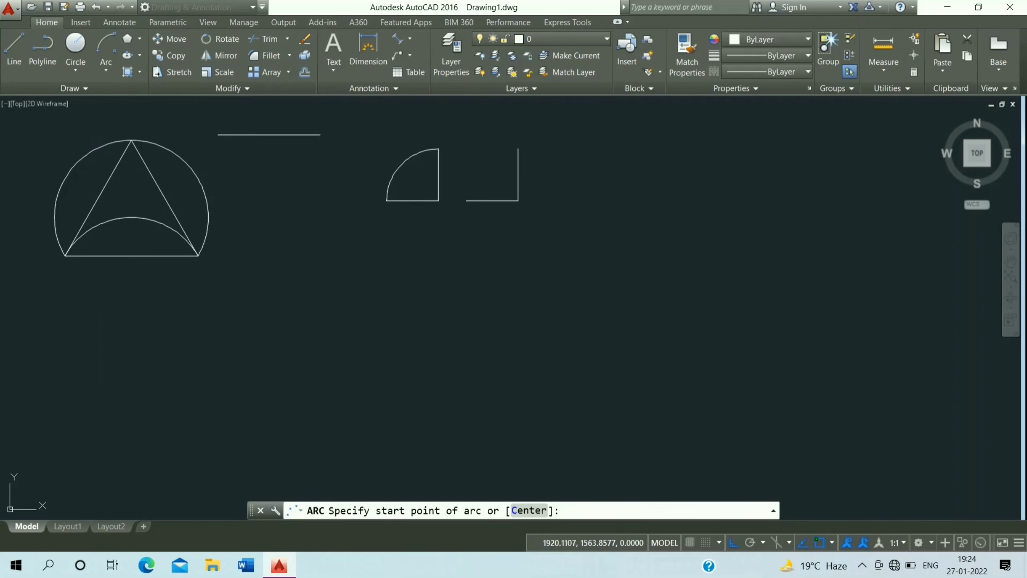
{"action": "left_click", "coordinate": [465, 201]}
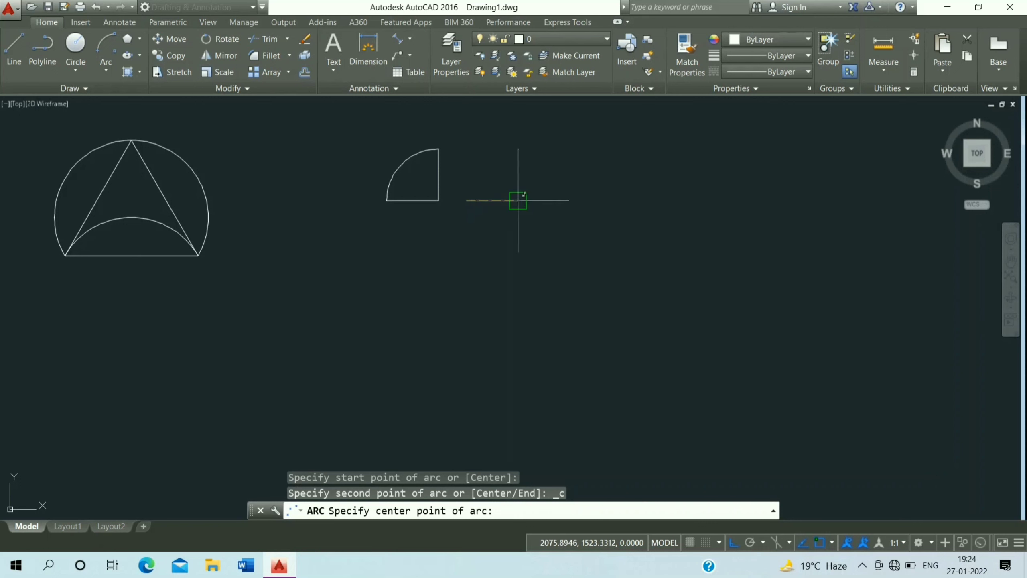
{"action": "left_click", "coordinate": [518, 201]}
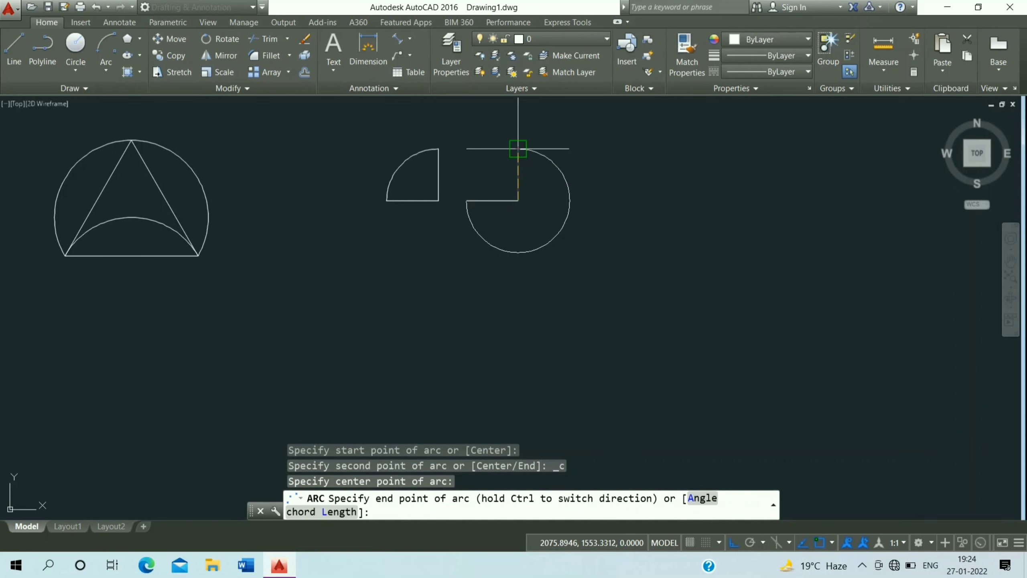
{"action": "left_click", "coordinate": [518, 149]}
Draw a Start, Center, Angle arc in the empty area below, with a 120° included angle
{"action": "middle_click_drag", "start_coordinate": [510, 193], "coordinate": [520, 173]}
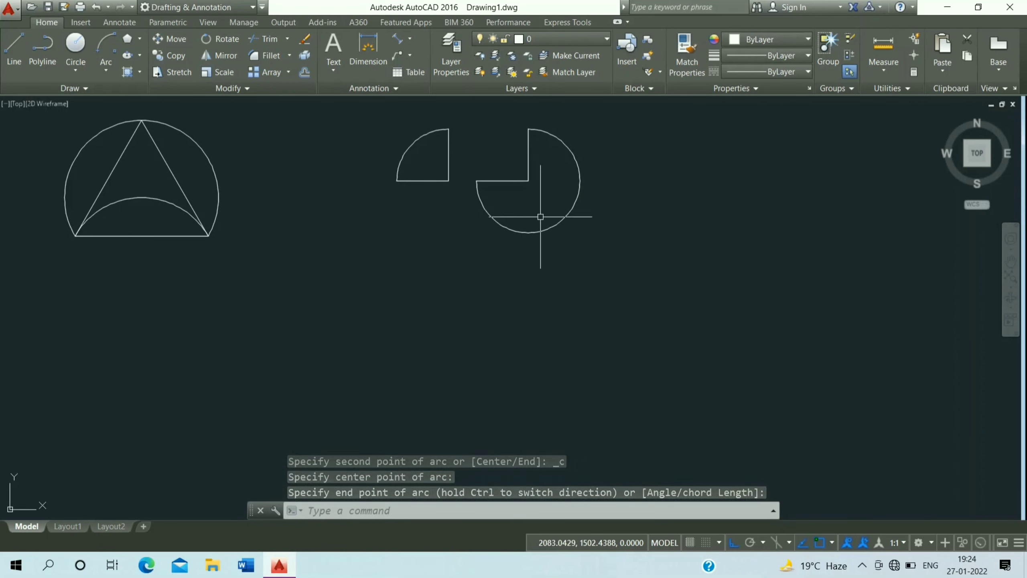
{"action": "left_click", "coordinate": [108, 71]}
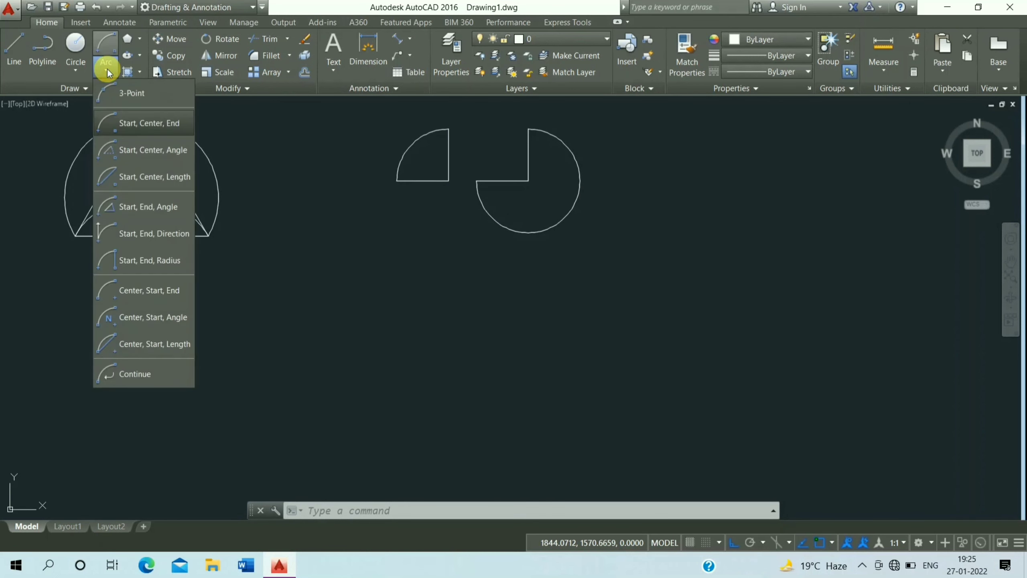
{"action": "left_click", "coordinate": [159, 153]}
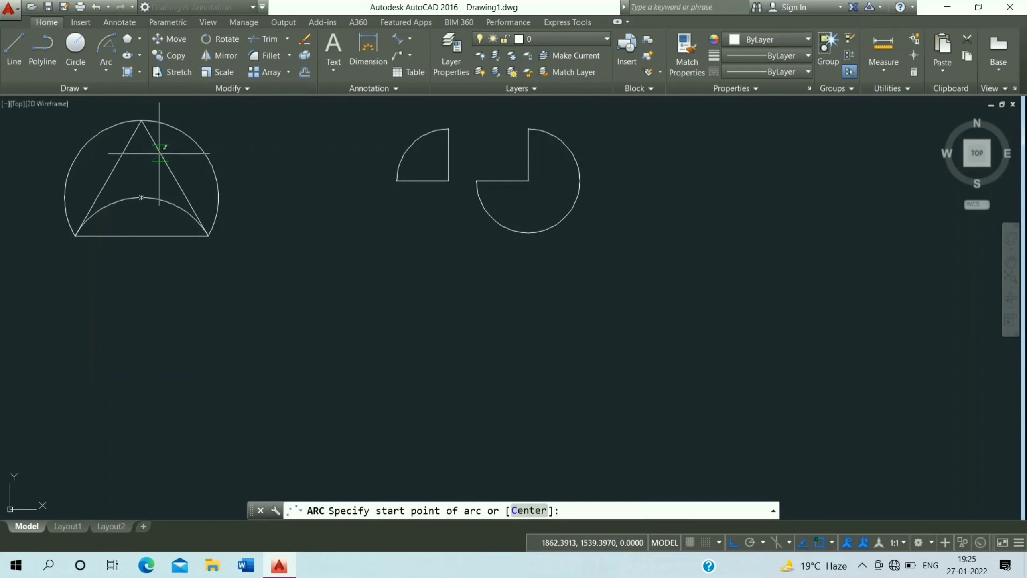
{"action": "left_click", "coordinate": [386, 299]}
{"action": "left_click", "coordinate": [348, 301]}
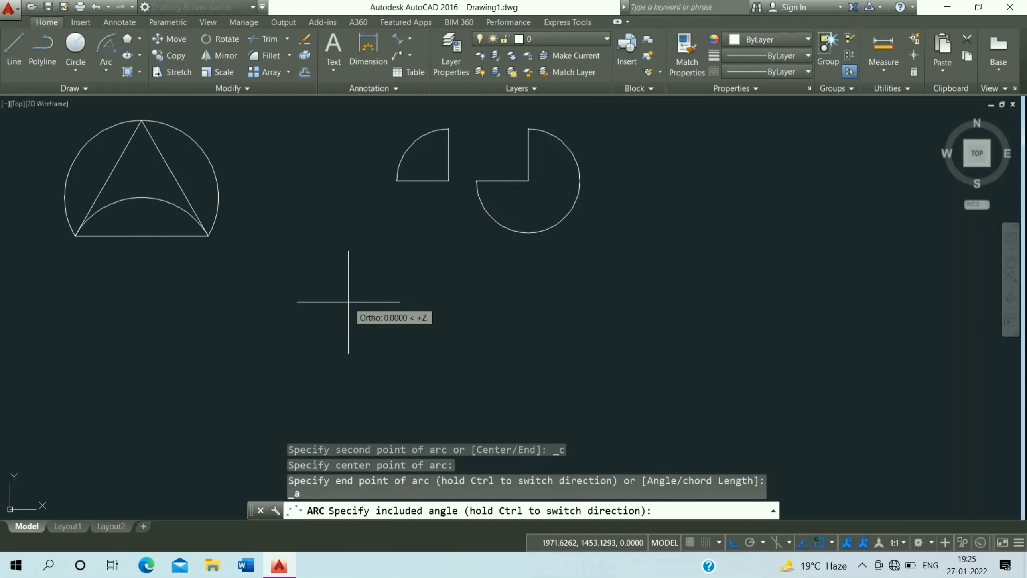
{"action": "type", "text": "120"}
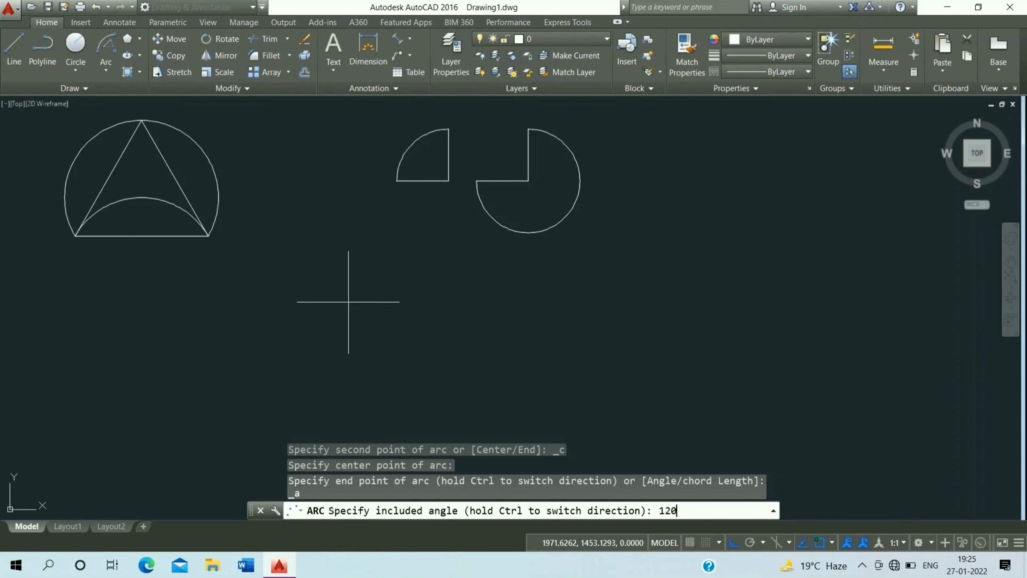
{"action": "key", "text": "Return"}
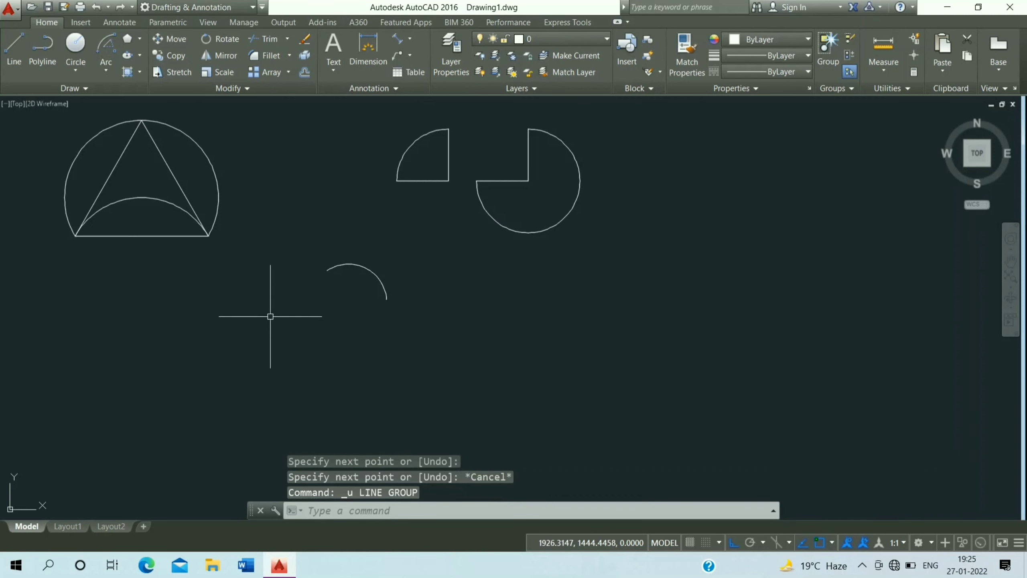
Draw lines from the arc's start to its centre and on to its other end to close the sector
{"action": "left_click", "coordinate": [16, 45]}
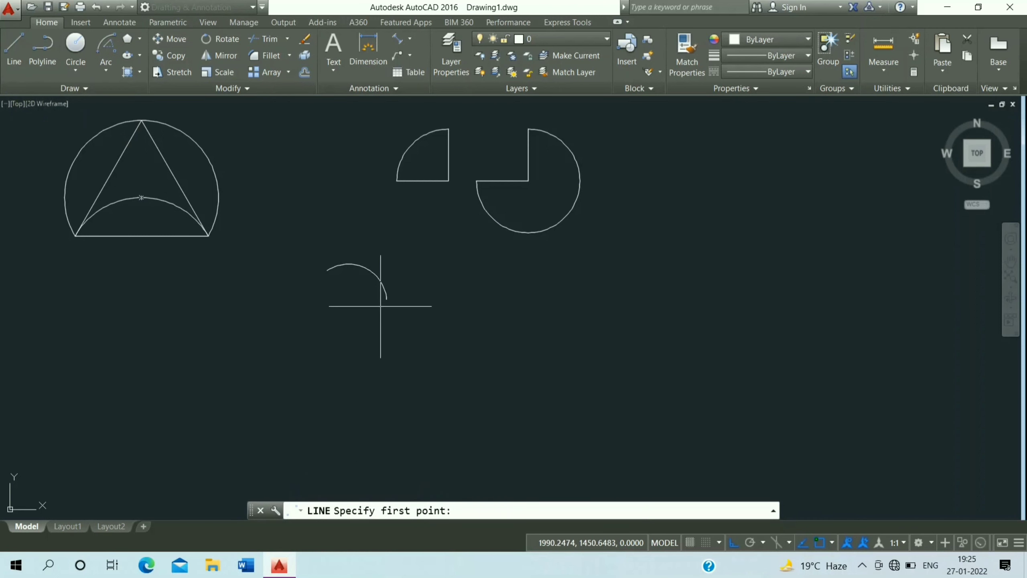
{"action": "left_click", "coordinate": [388, 298]}
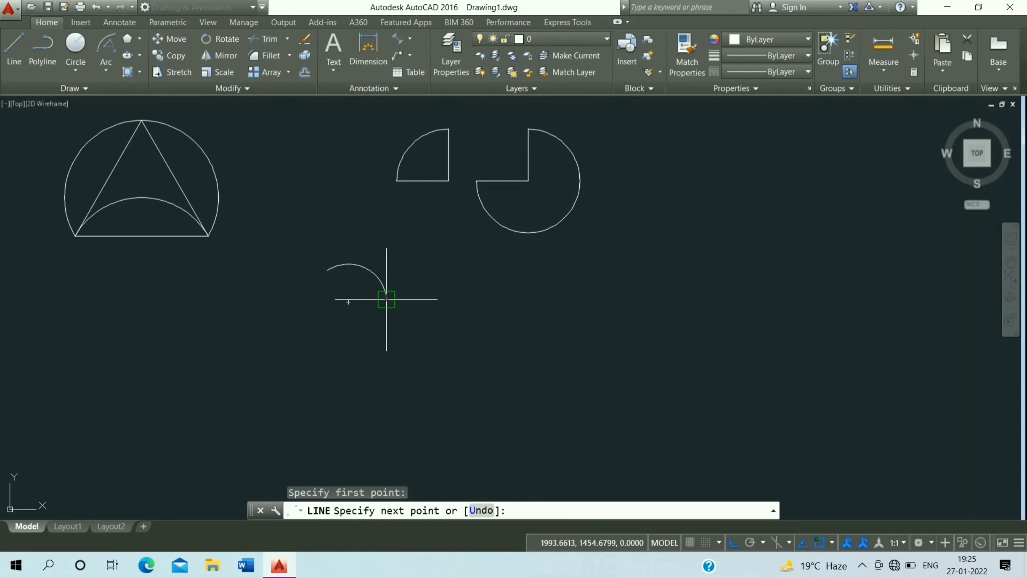
{"action": "left_click", "coordinate": [349, 301]}
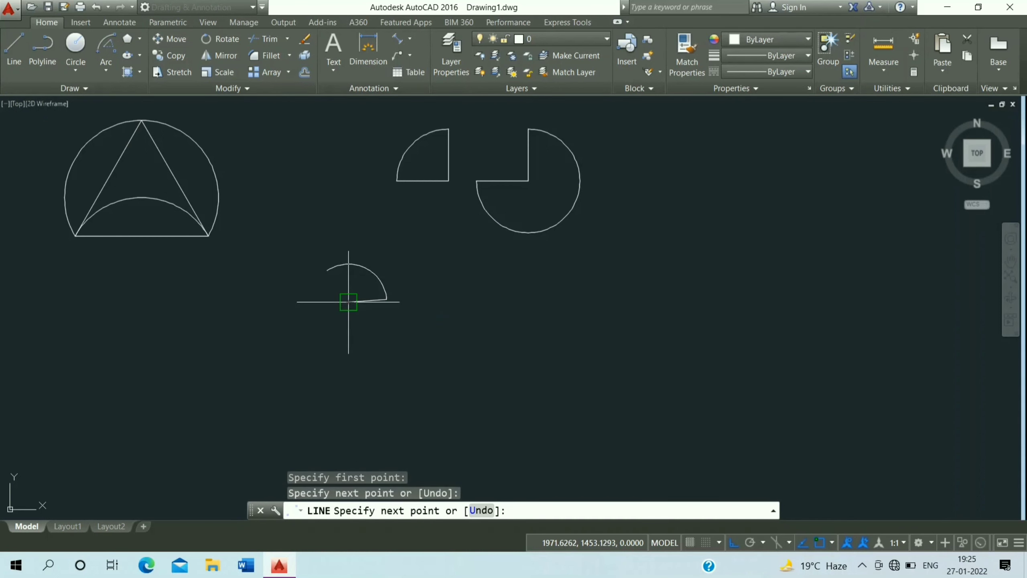
{"action": "left_click", "coordinate": [330, 268]}
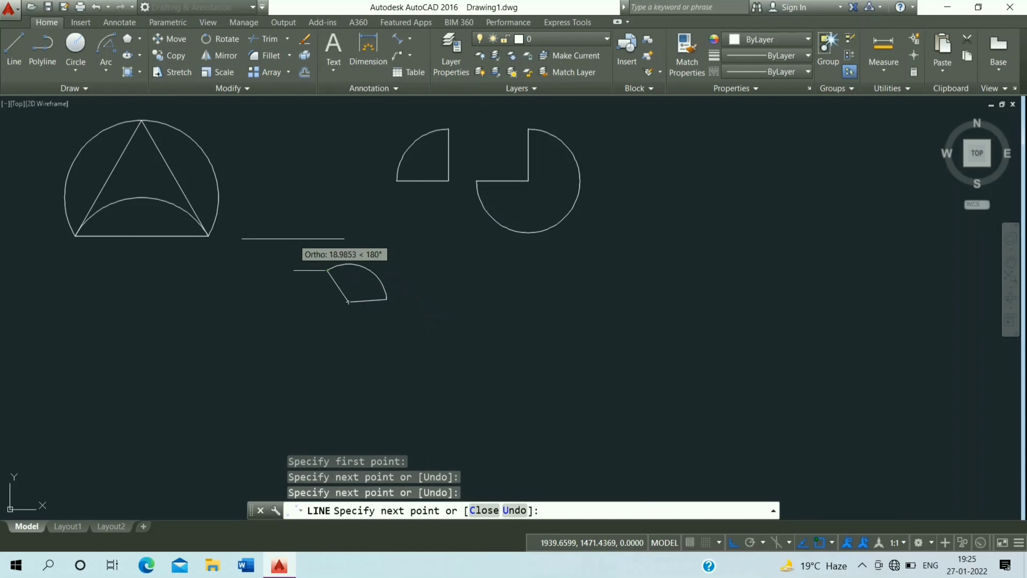
{"action": "key", "text": "Escape"}
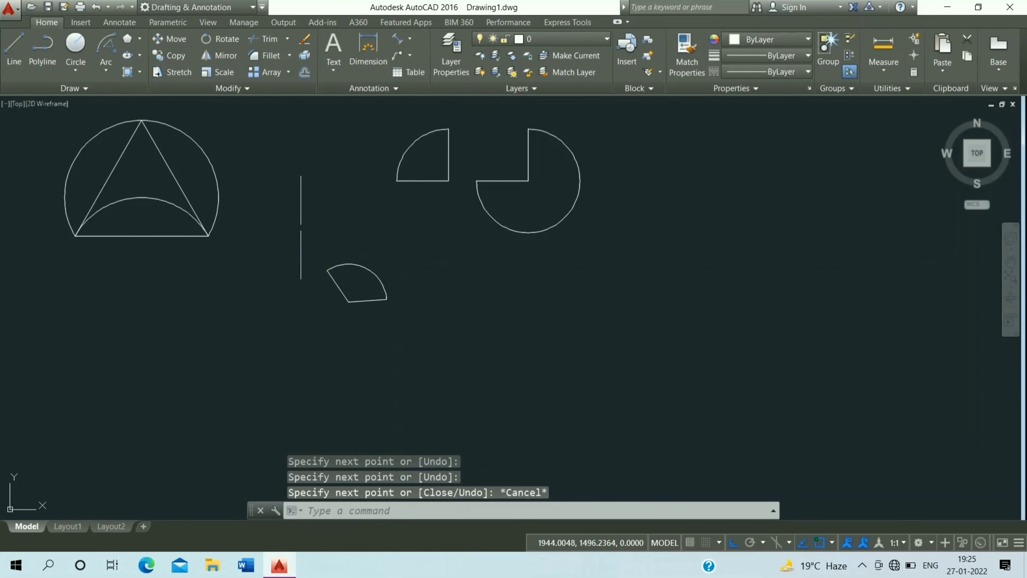
Add an angular dimension between the sector's two straight edges
{"action": "left_click", "coordinate": [408, 39]}
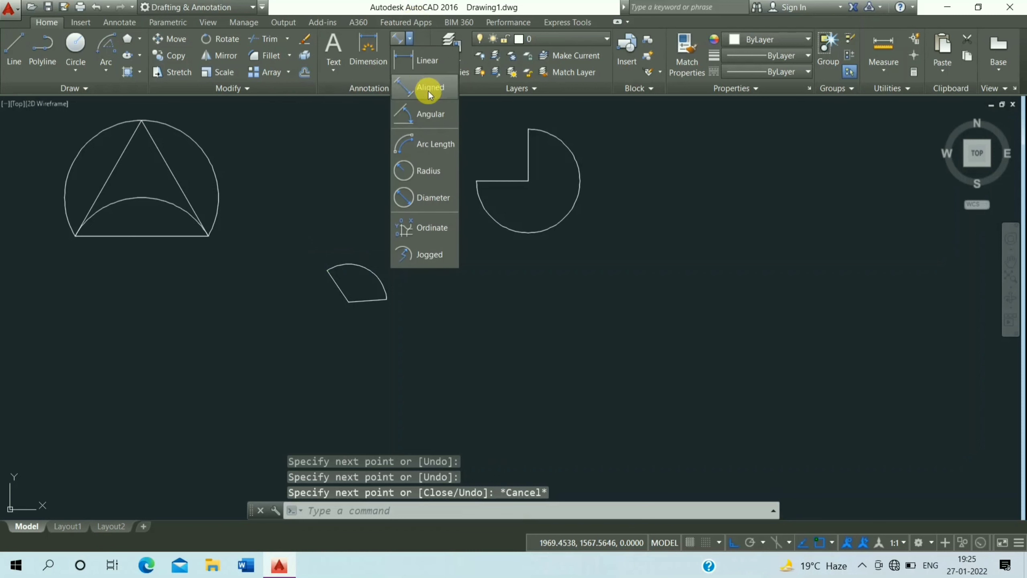
{"action": "left_click", "coordinate": [435, 104]}
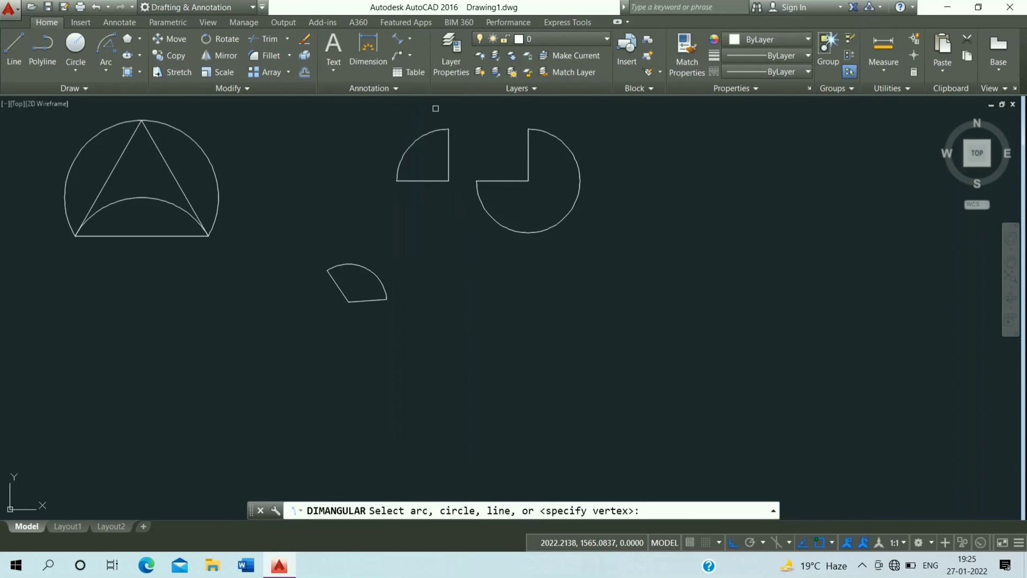
{"action": "left_click", "coordinate": [367, 299]}
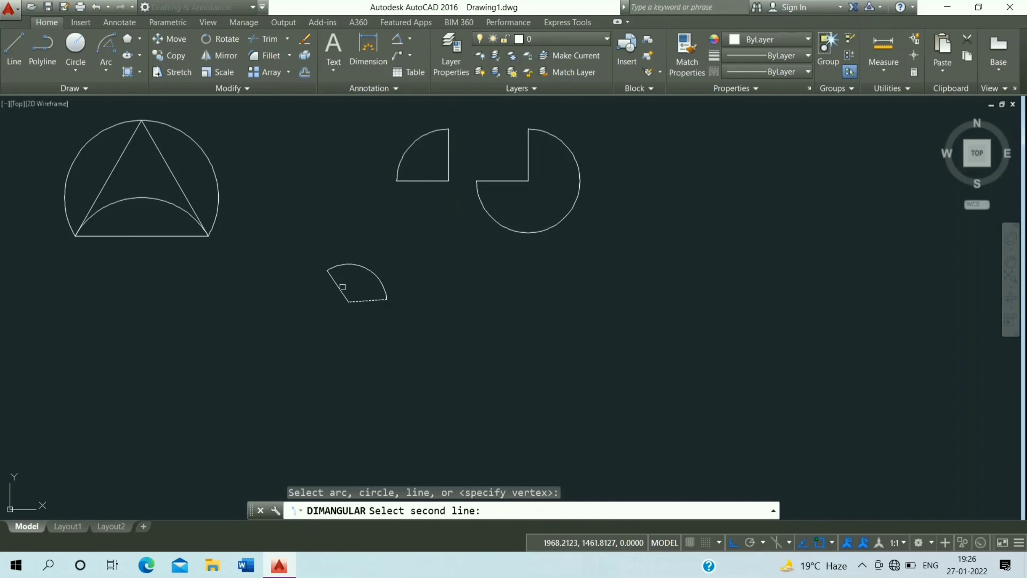
{"action": "left_click", "coordinate": [342, 291]}
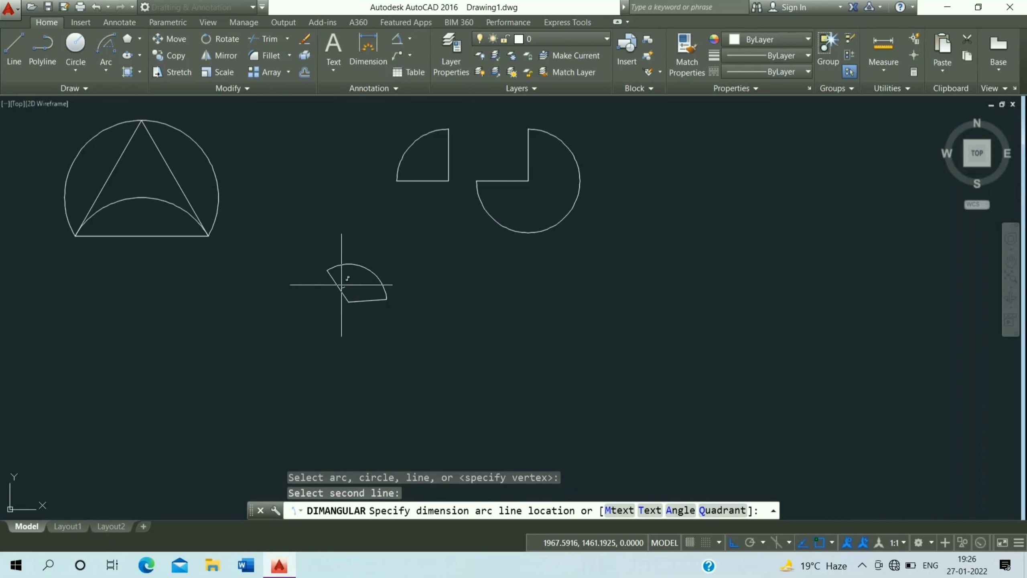
{"action": "left_click", "coordinate": [348, 246]}
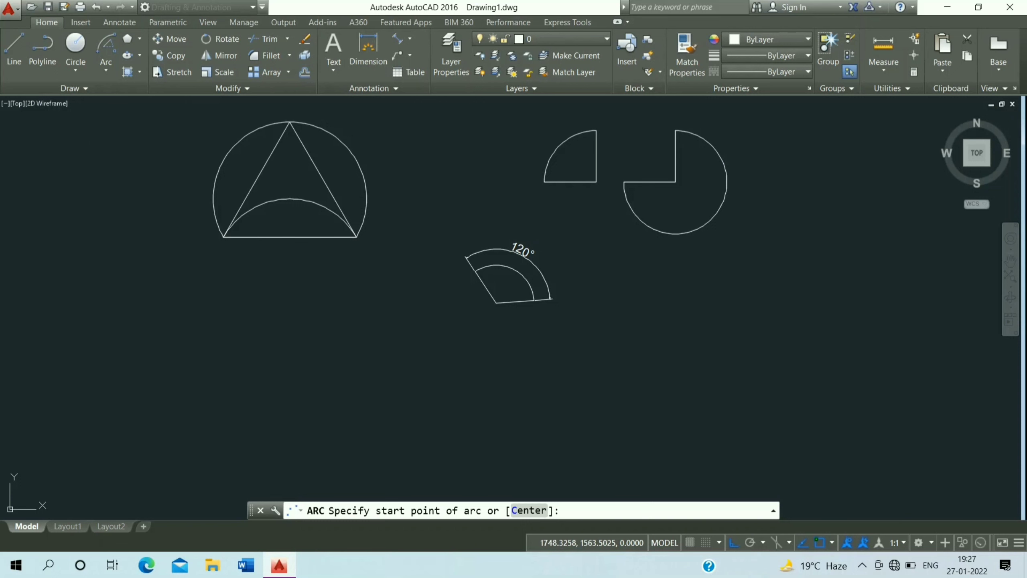
Draw a Start, Center, Length arc with a 30-unit chord length below the sector
{"action": "left_click", "coordinate": [105, 66]}
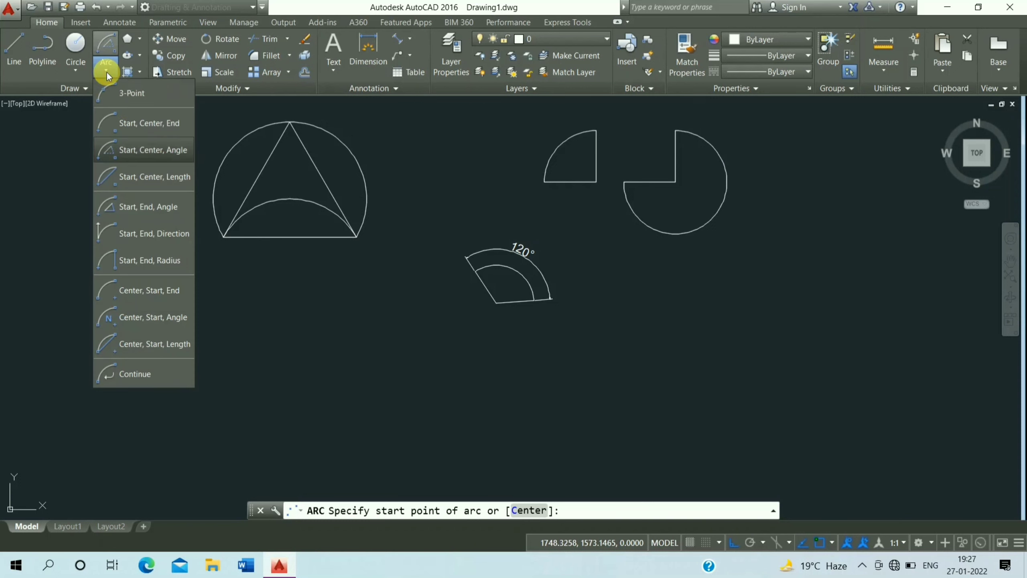
{"action": "left_click", "coordinate": [167, 177]}
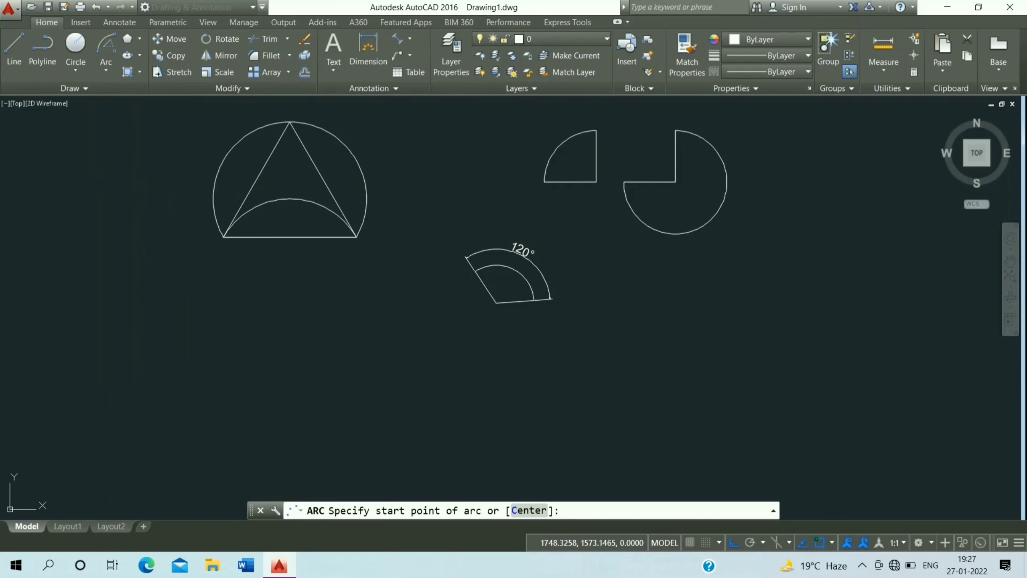
{"action": "left_click", "coordinate": [389, 343]}
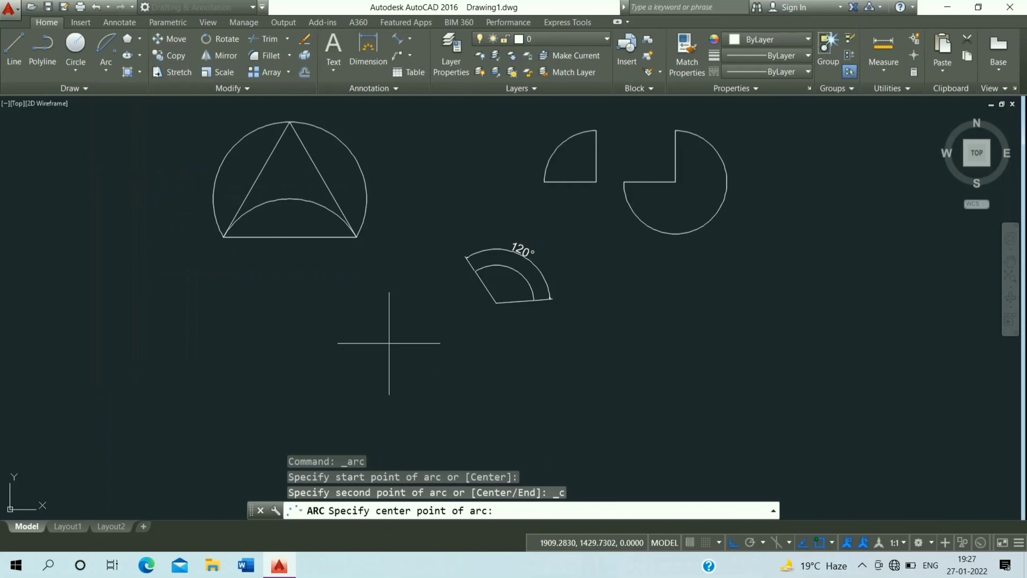
{"action": "left_click", "coordinate": [319, 343]}
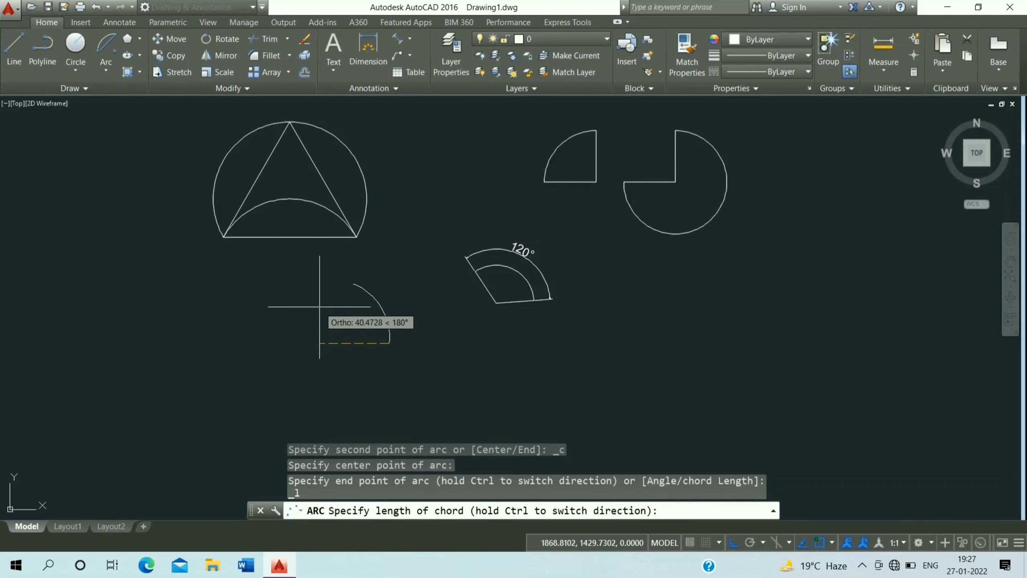
{"action": "type", "text": "30"}
{"action": "key", "text": "Return"}
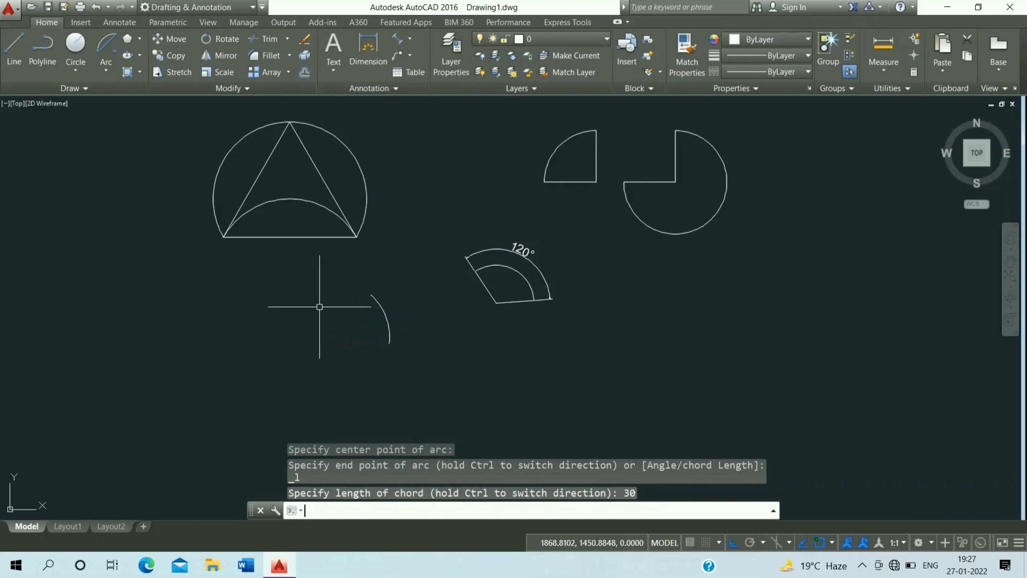
Add an aligned dimension across the chord of the new arc, from endpoint to endpoint
{"action": "left_click", "coordinate": [410, 41]}
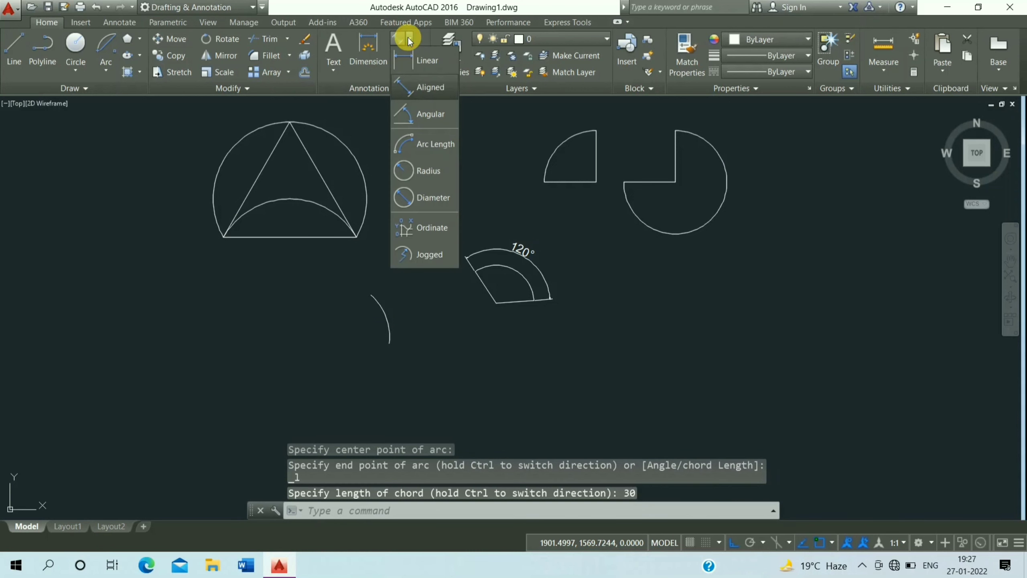
{"action": "left_click", "coordinate": [416, 91]}
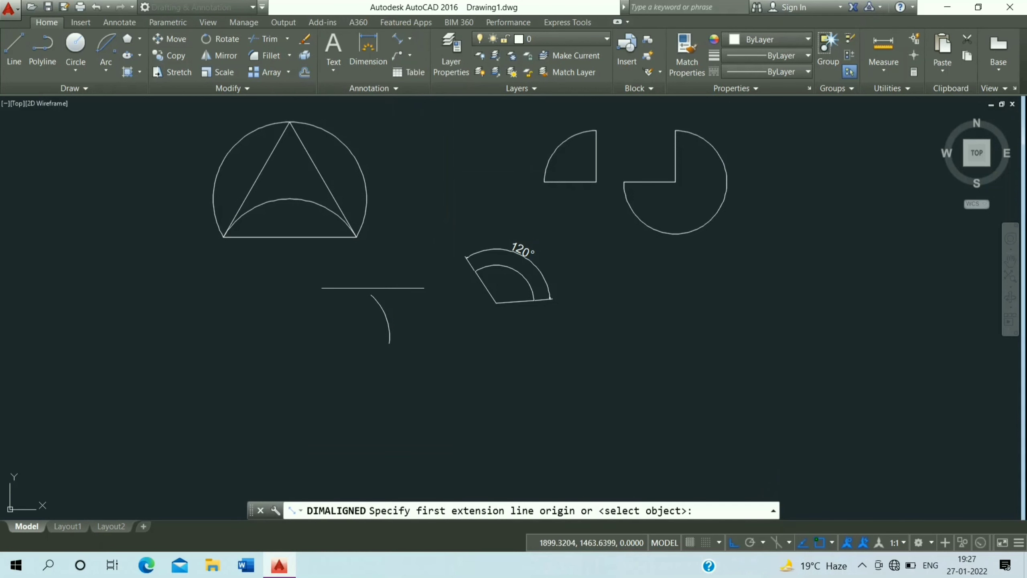
{"action": "left_click", "coordinate": [371, 295]}
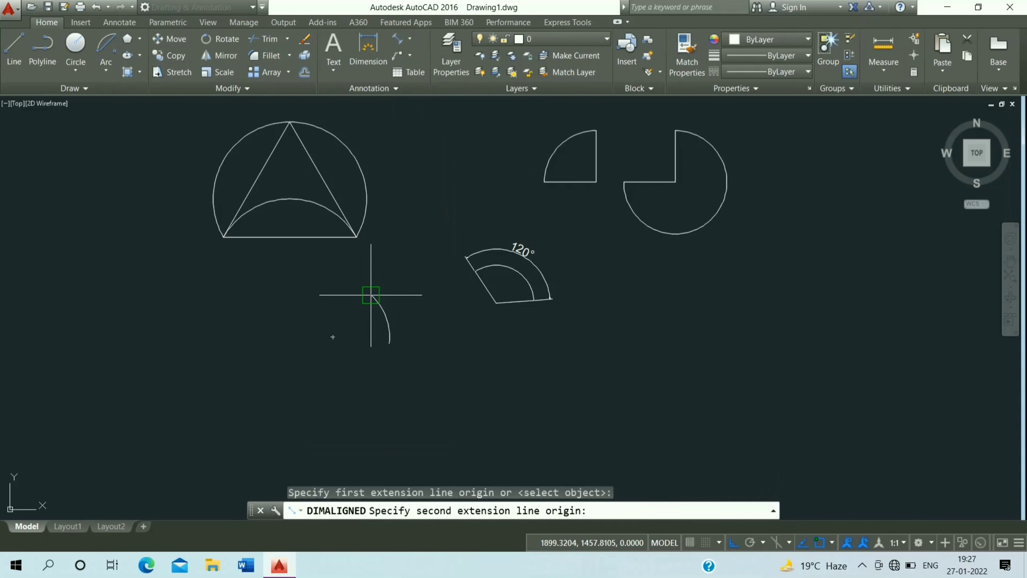
{"action": "left_click", "coordinate": [390, 343]}
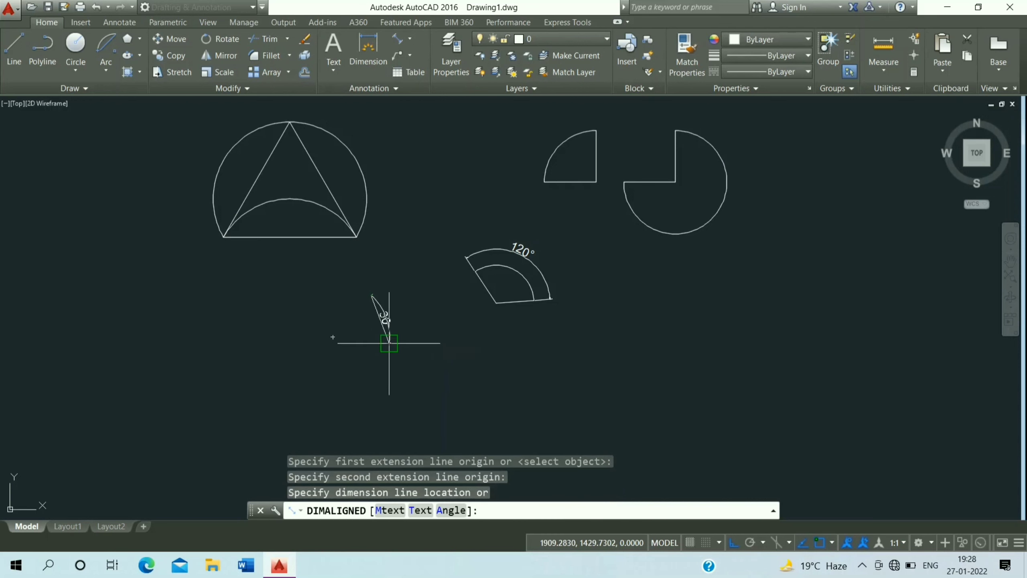
{"action": "left_click", "coordinate": [365, 344]}
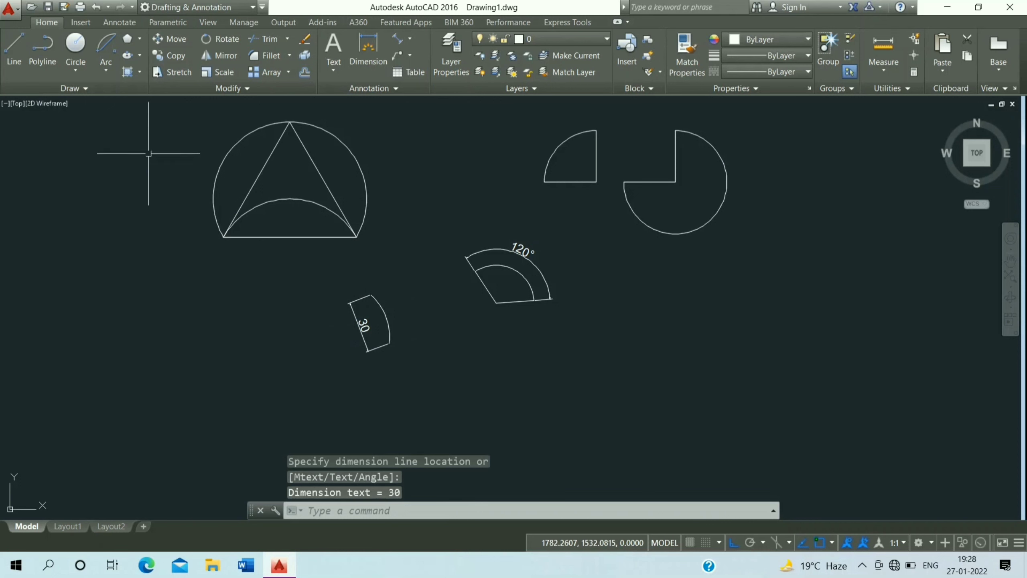
Draw a 30-unit horizontal line to the right, left of the dimensioned arc
{"action": "left_click", "coordinate": [108, 68]}
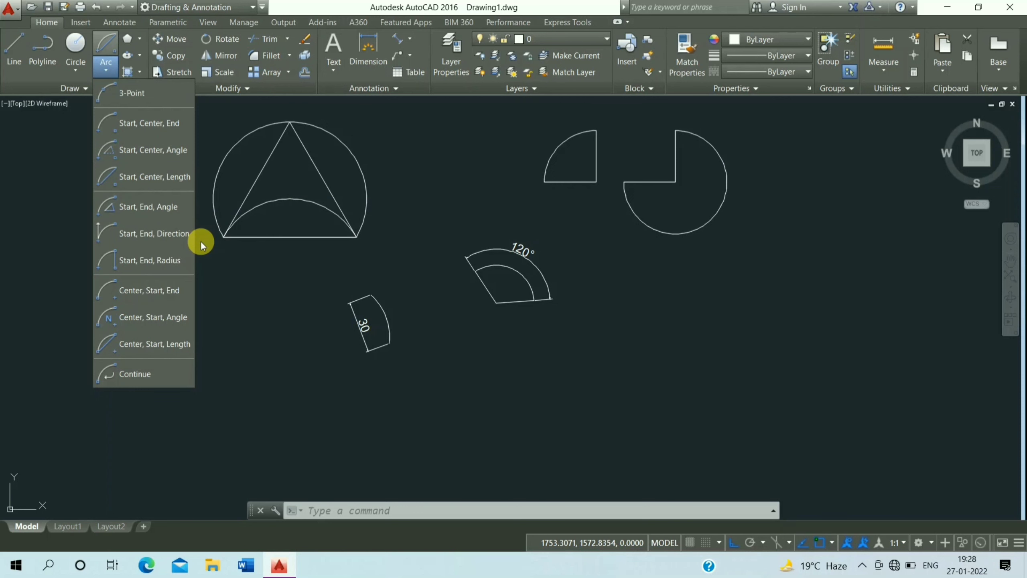
{"action": "left_click", "coordinate": [12, 51]}
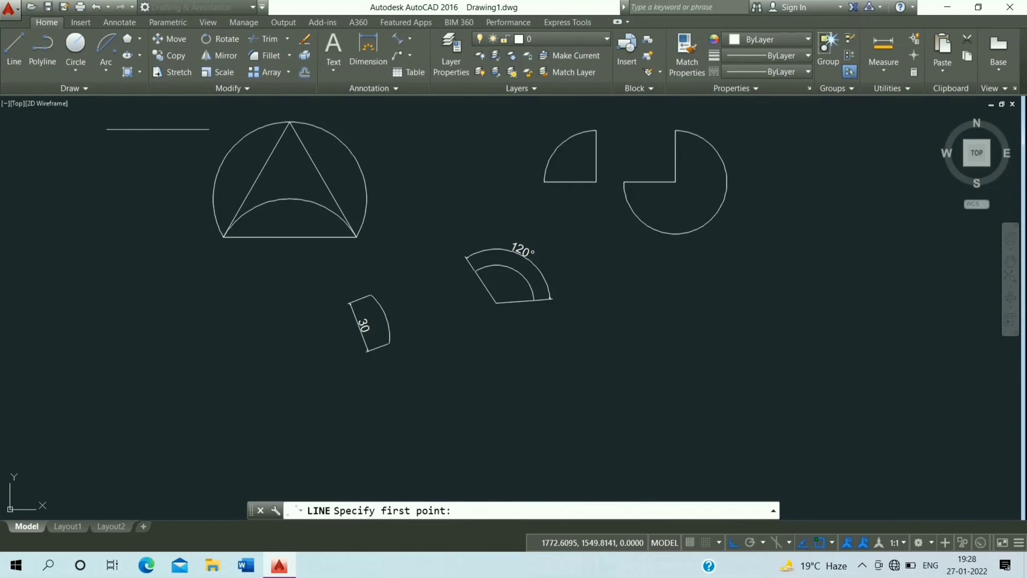
{"action": "left_click", "coordinate": [115, 307]}
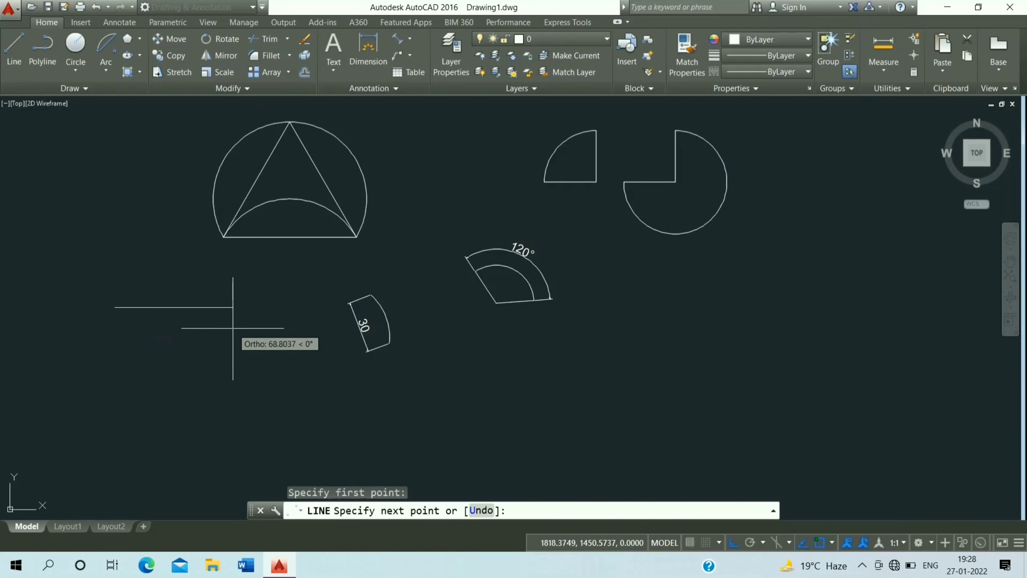
{"action": "type", "text": "30"}
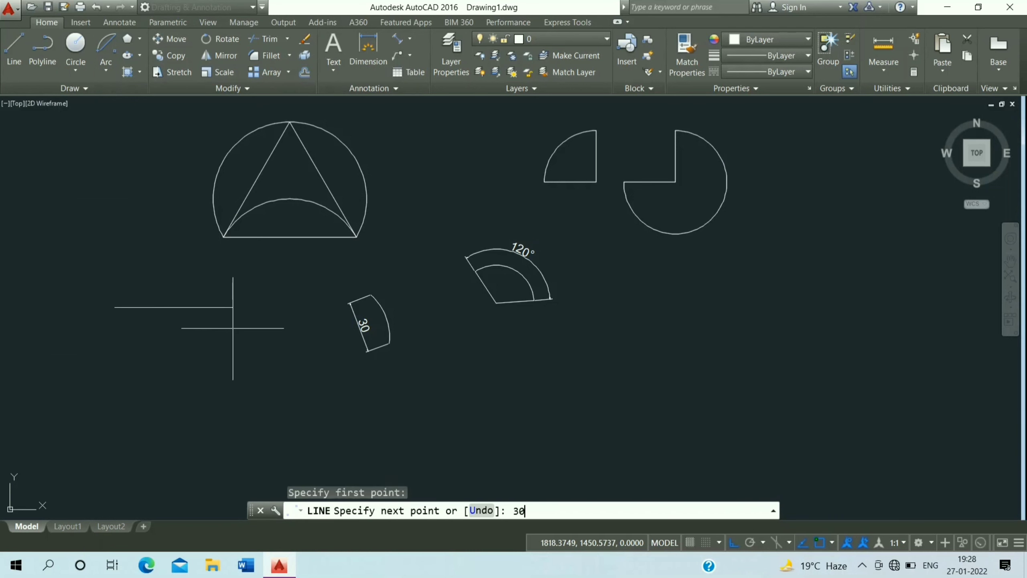
{"action": "key", "text": "Return"}
{"action": "key", "text": "Escape"}
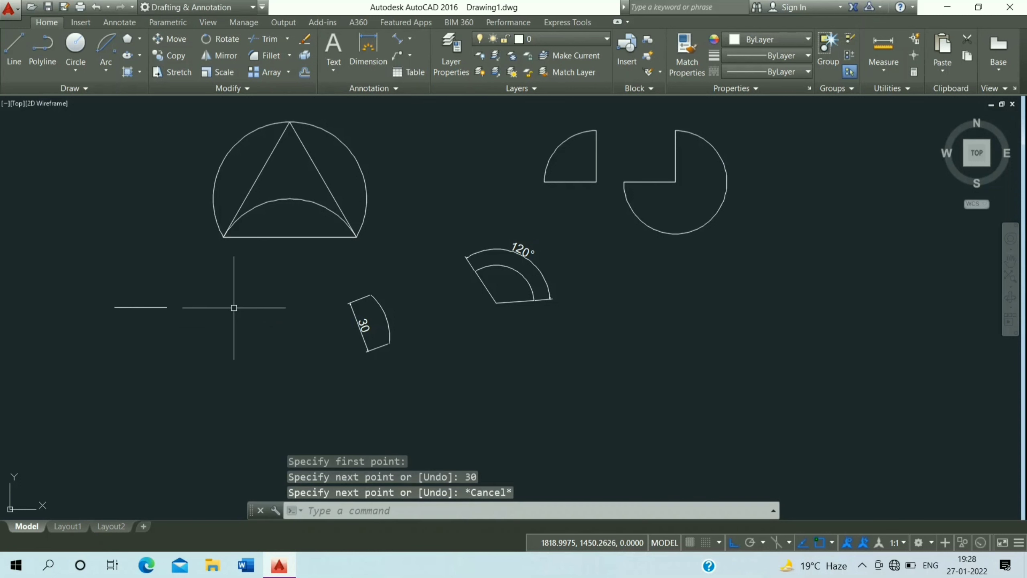
Offset the new horizontal line 10 units downward
{"action": "scroll", "coordinate": [144, 310], "scroll_direction": "up", "scroll_amount": 3}
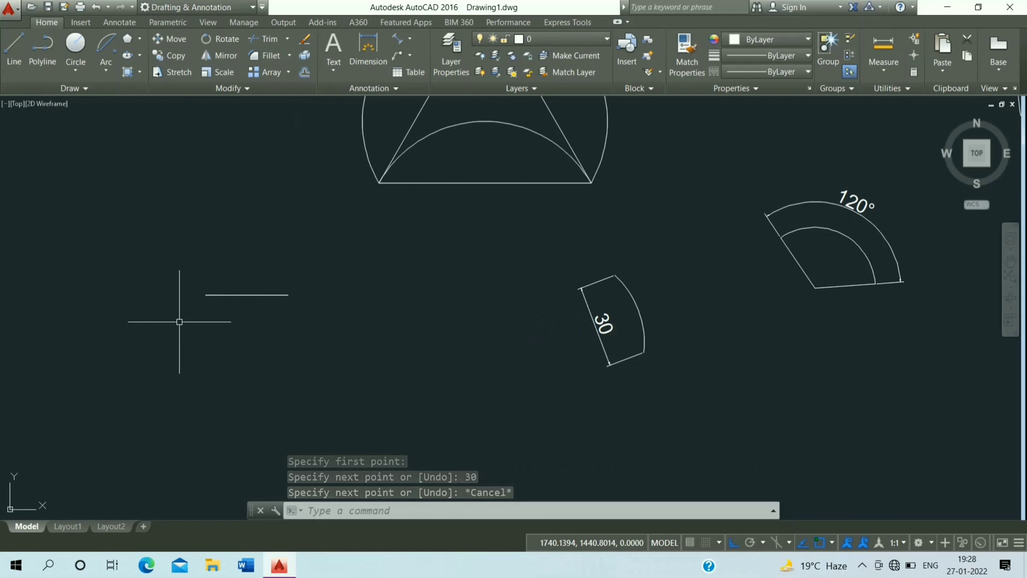
{"action": "type", "text": "o"}
{"action": "key", "text": "Return"}
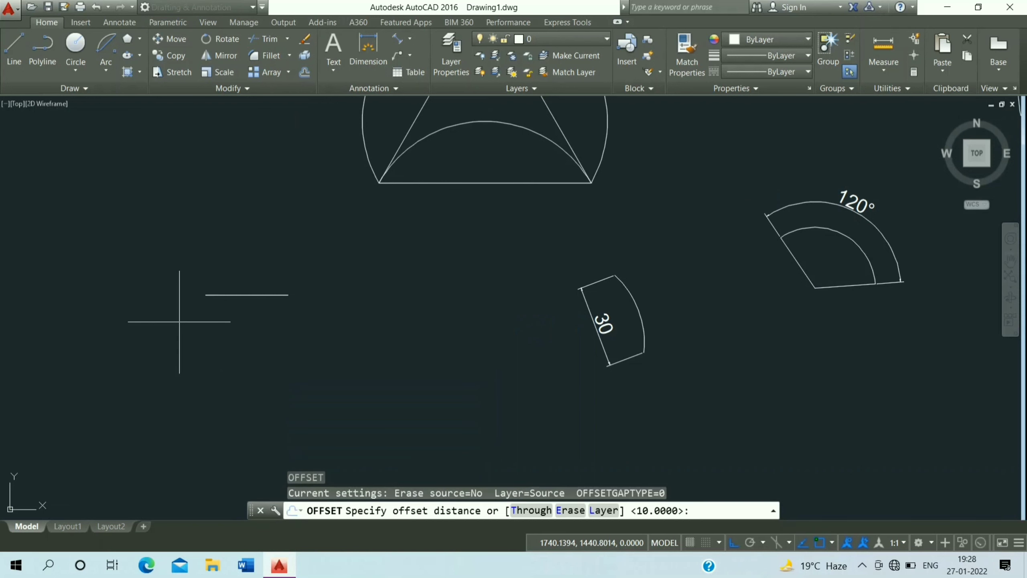
{"action": "key", "text": "Return"}
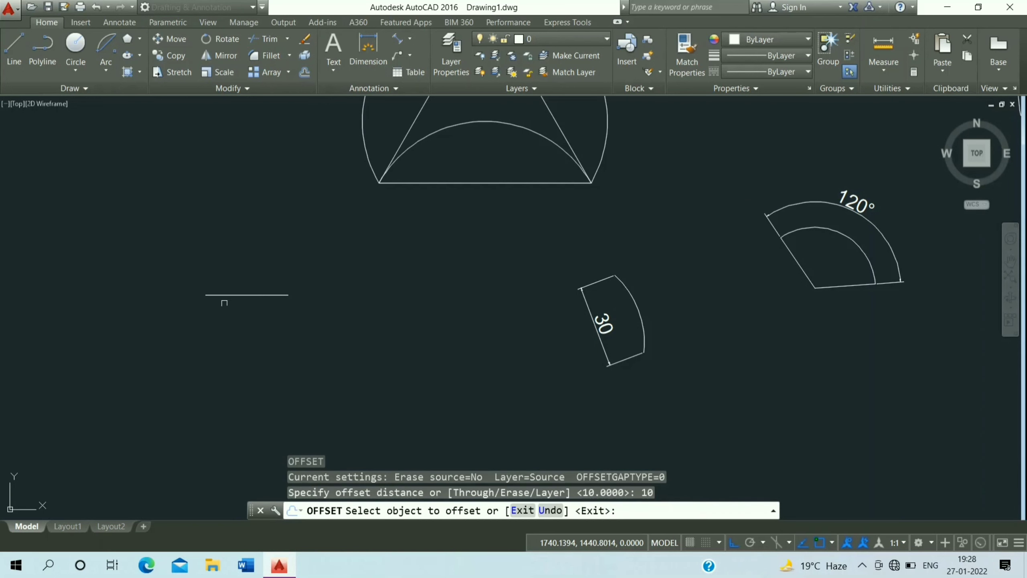
{"action": "left_click", "coordinate": [247, 294]}
{"action": "left_click", "coordinate": [249, 365]}
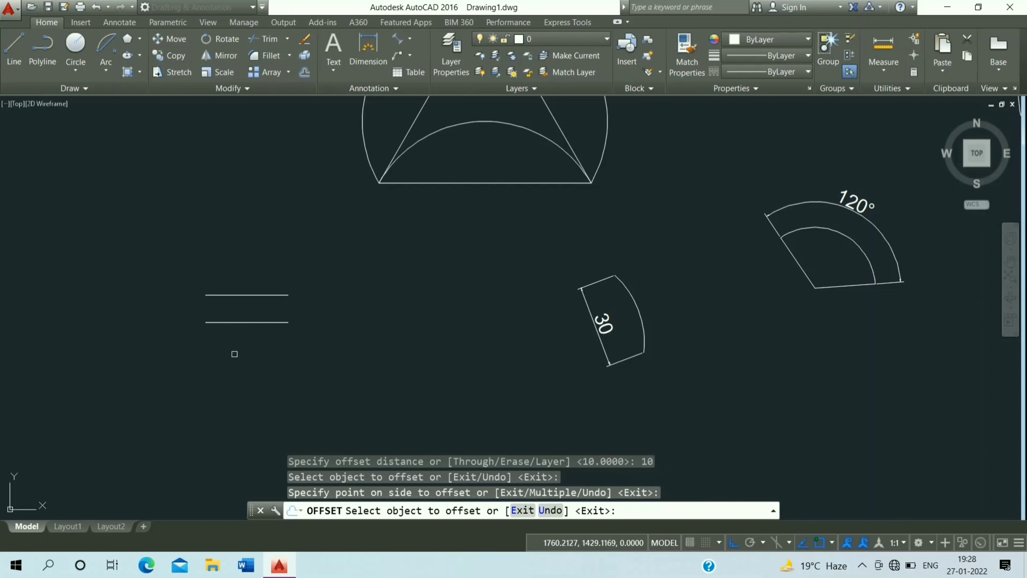
Join the right ends of the two horizontal lines with a Start, End, Direction arc
{"action": "key", "text": "Escape"}
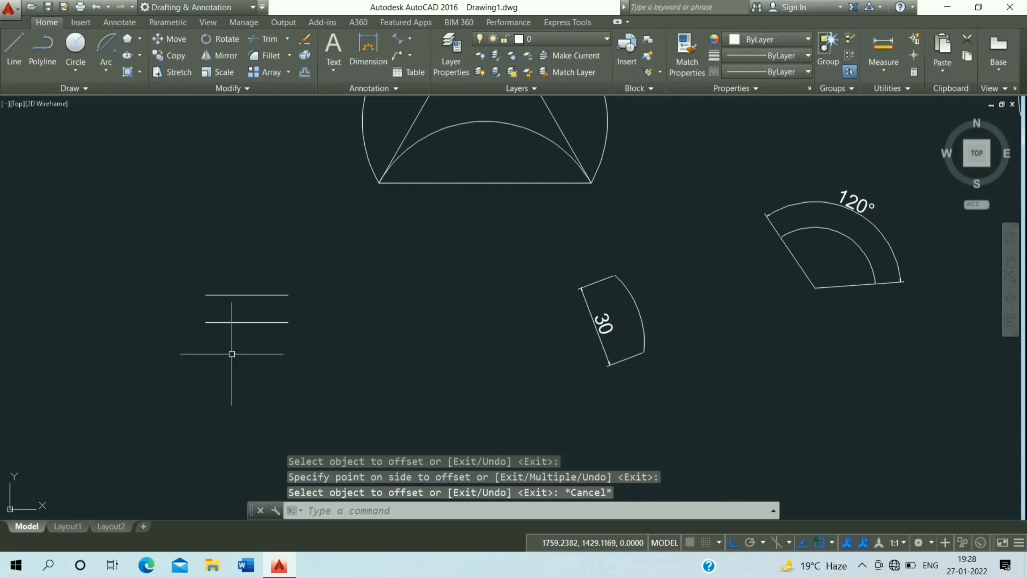
{"action": "left_click", "coordinate": [104, 70]}
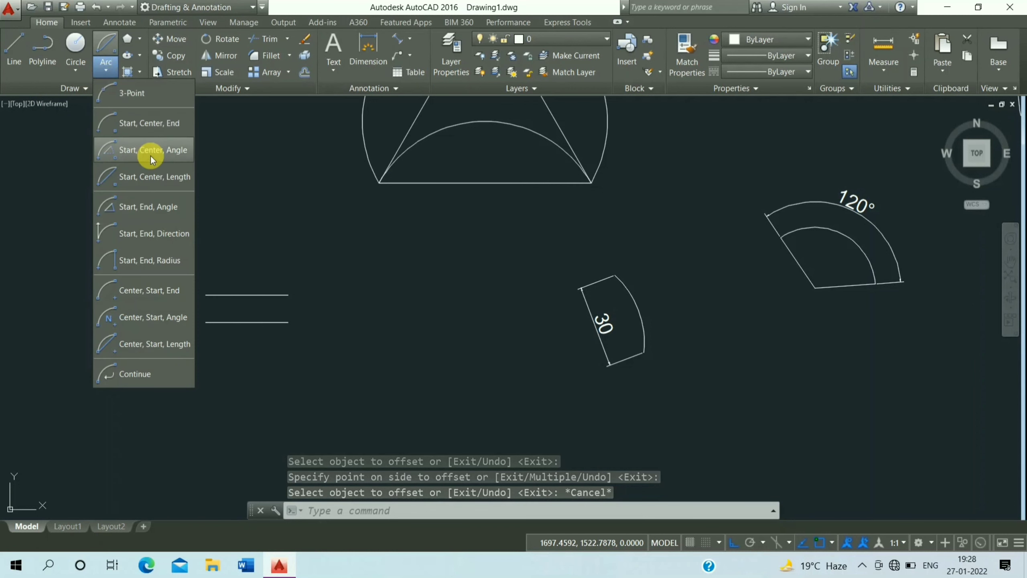
{"action": "left_click", "coordinate": [169, 240]}
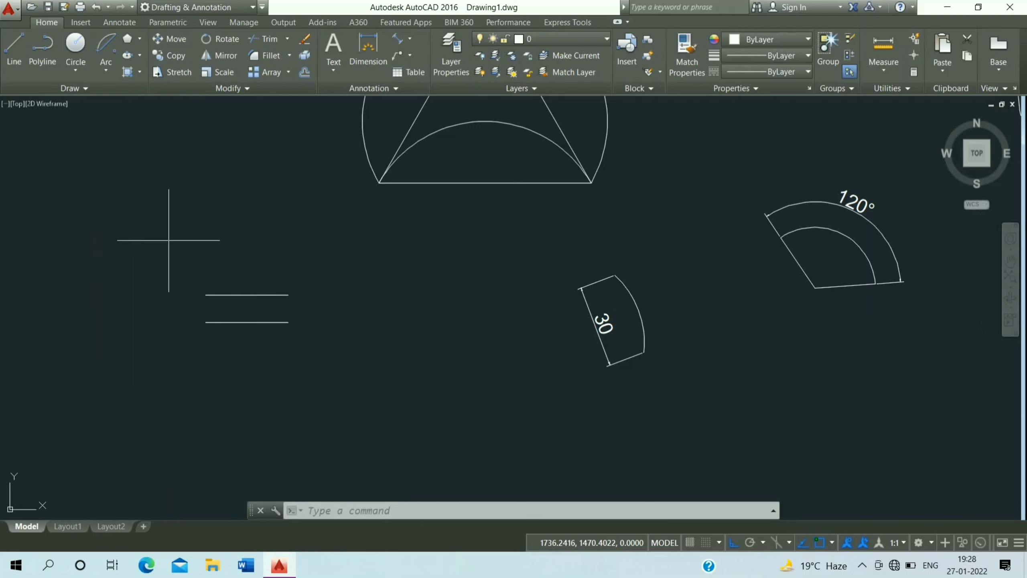
{"action": "left_click", "coordinate": [288, 322]}
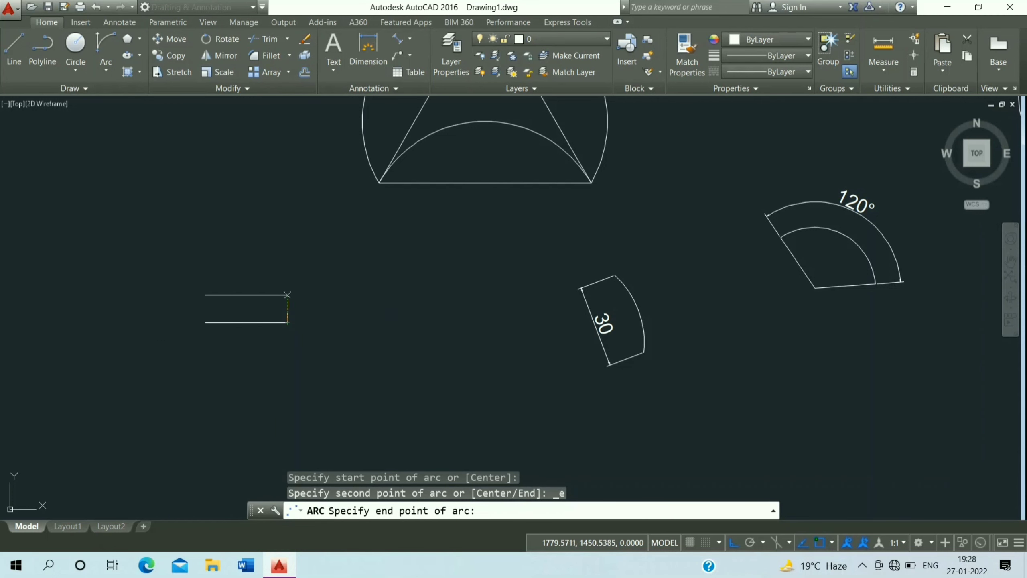
{"action": "left_click", "coordinate": [288, 295]}
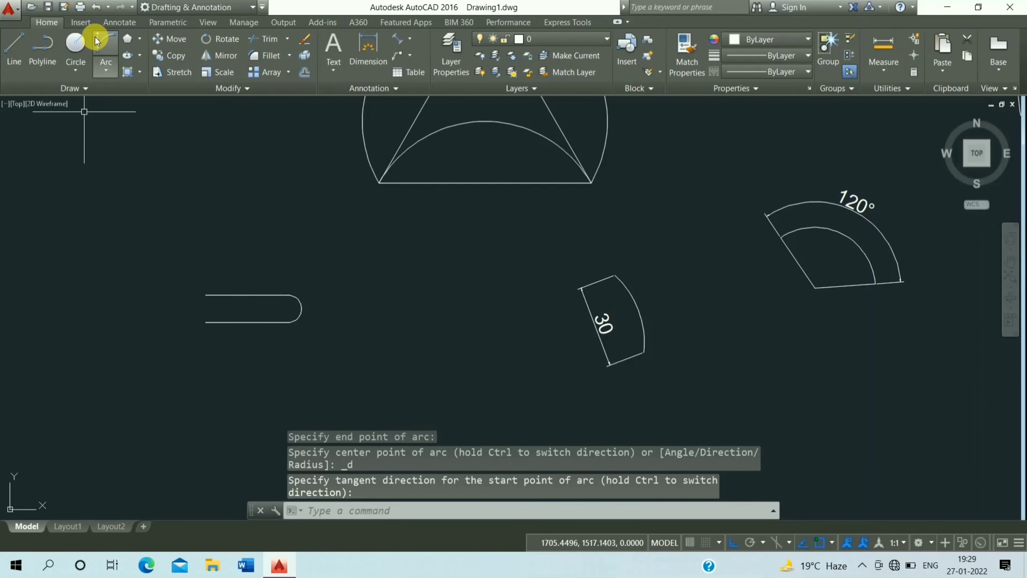
Close the left ends of the two lines with another Start, End, Direction arc, completing a slot shape
{"action": "left_click", "coordinate": [105, 44]}
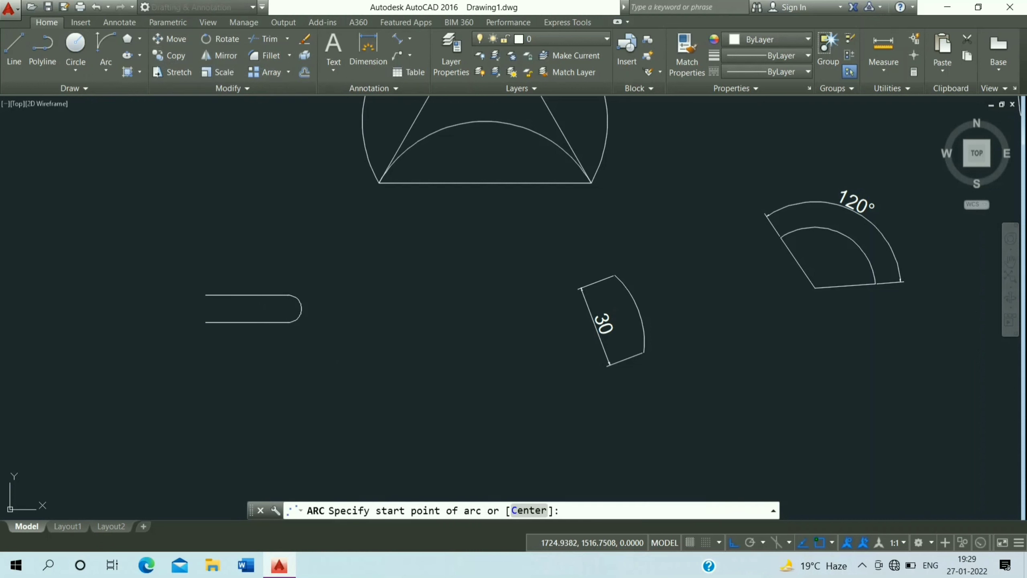
{"action": "left_click", "coordinate": [205, 295]}
{"action": "left_click", "coordinate": [205, 323]}
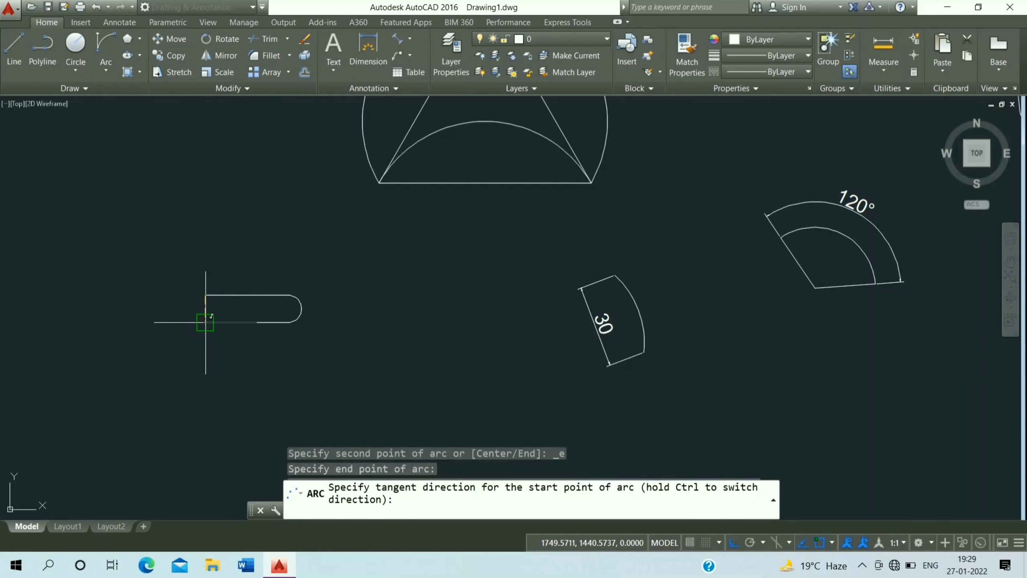
{"action": "left_click", "coordinate": [110, 317]}
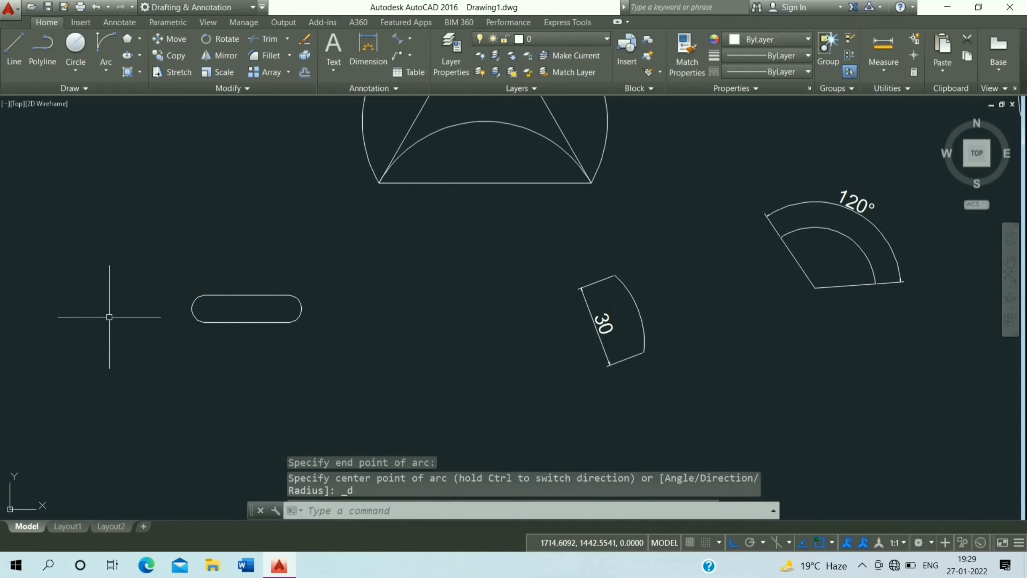
Copy the slot's two straight lines straight down below the slot
{"action": "scroll", "coordinate": [170, 259], "scroll_direction": "down", "scroll_amount": 2}
{"action": "left_click", "coordinate": [228, 254]}
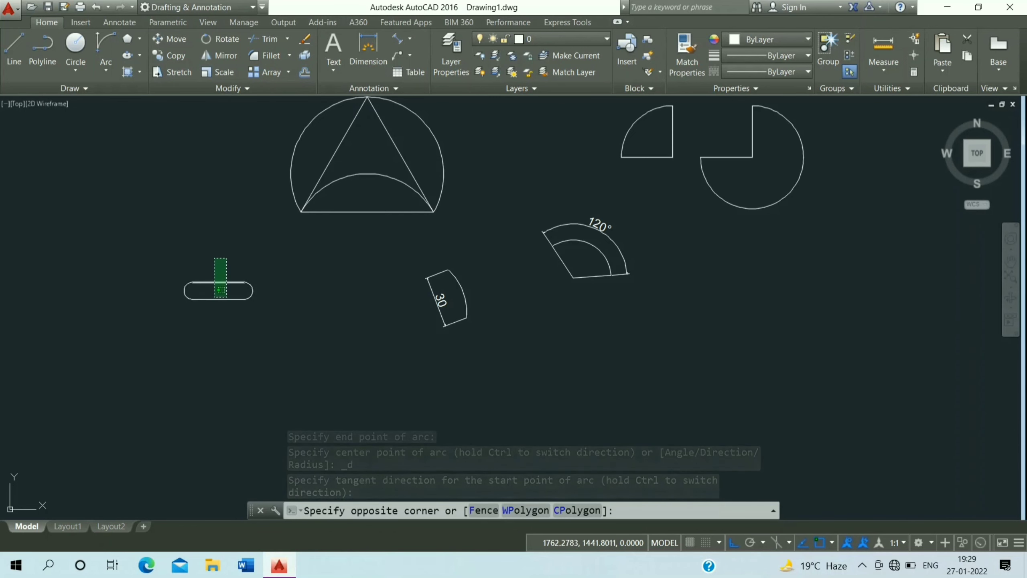
{"action": "left_click", "coordinate": [209, 310]}
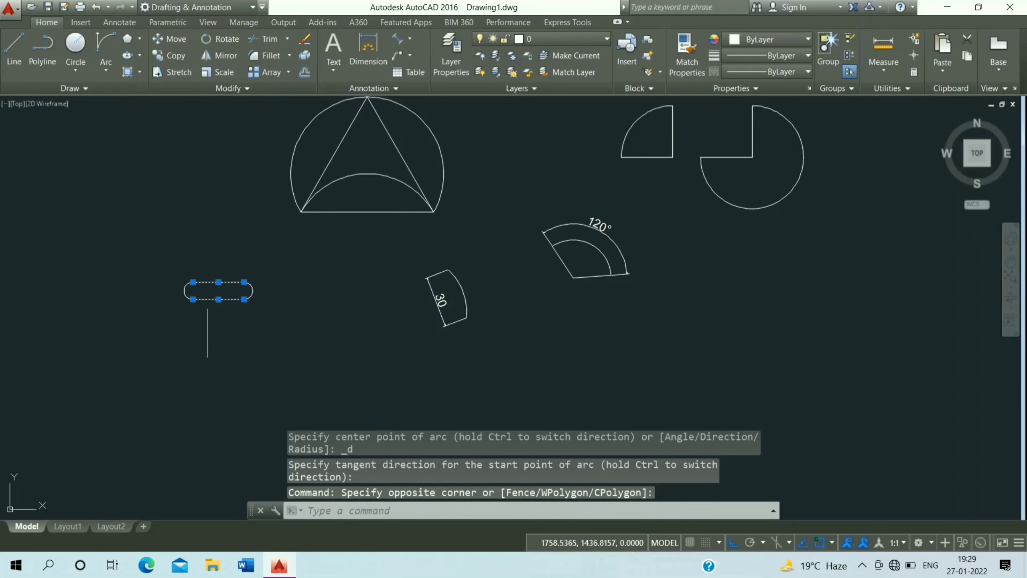
{"action": "left_click", "coordinate": [178, 60]}
{"action": "left_click", "coordinate": [210, 233]}
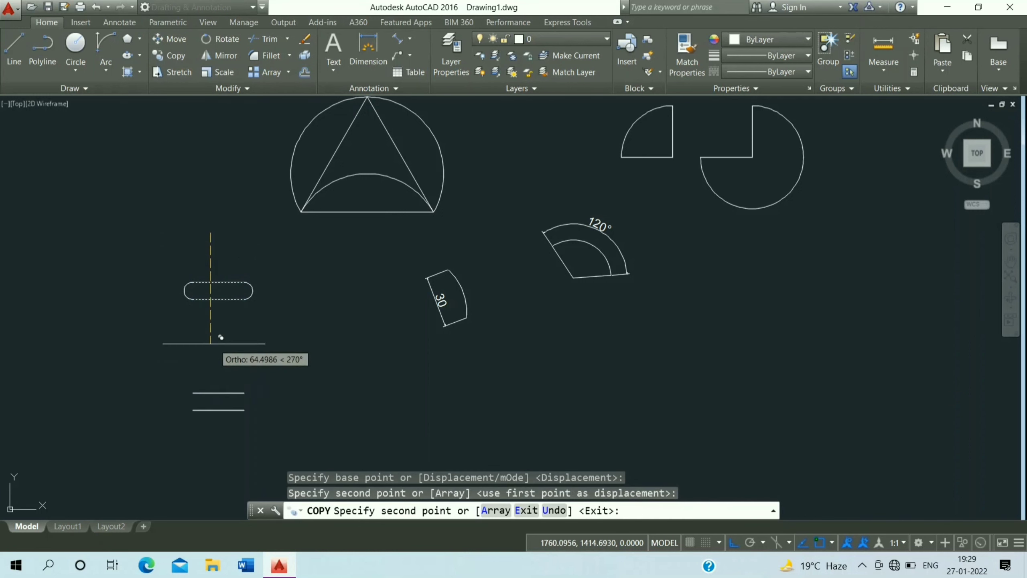
{"action": "key", "text": "Escape"}
Dimension the vertical gap between the right ends of the copied lines
{"action": "scroll", "coordinate": [194, 225], "scroll_direction": "up", "scroll_amount": 2}
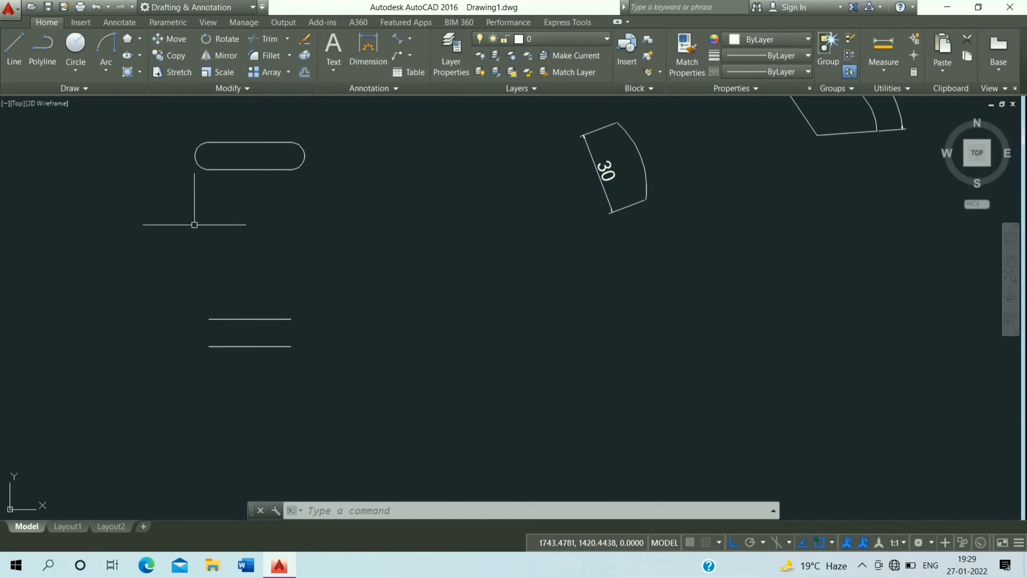
{"action": "left_click", "coordinate": [365, 59]}
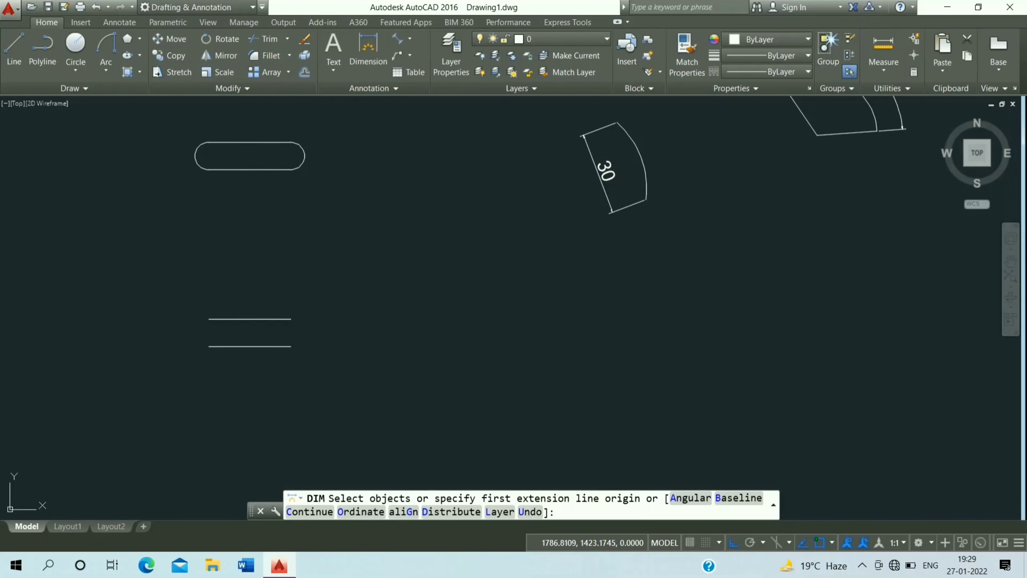
{"action": "left_click", "coordinate": [290, 319]}
{"action": "left_click", "coordinate": [290, 319]}
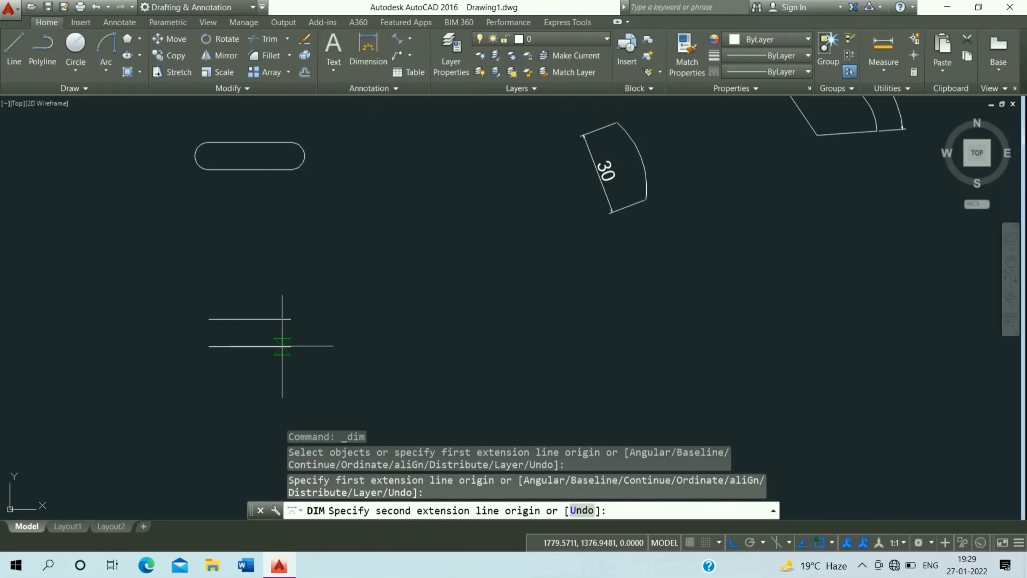
{"action": "left_click", "coordinate": [291, 346]}
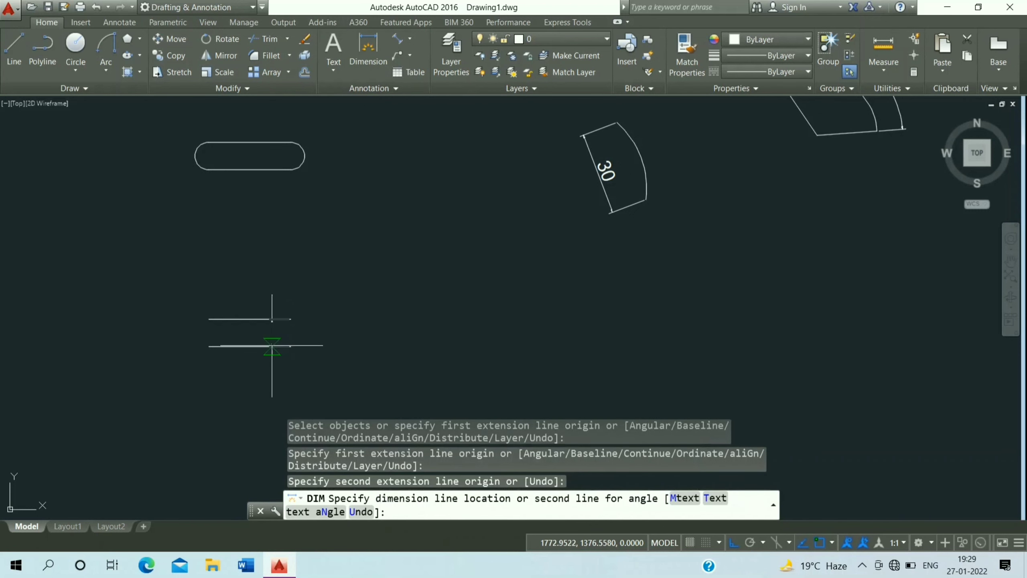
{"action": "left_click", "coordinate": [269, 345]}
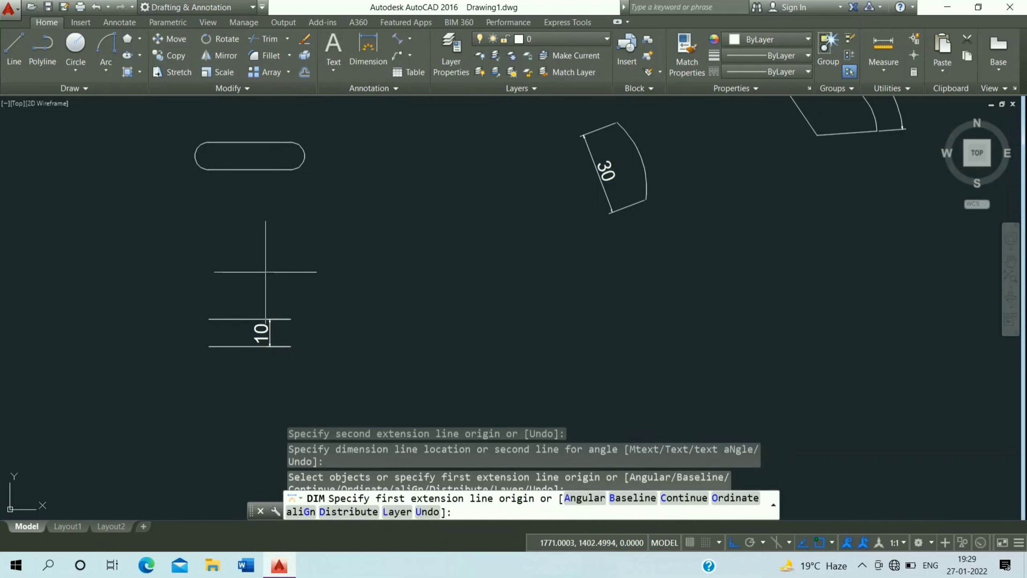
Join the copied lines' right ends with a Start, End, Radius arc of radius 5
{"action": "left_click", "coordinate": [106, 68]}
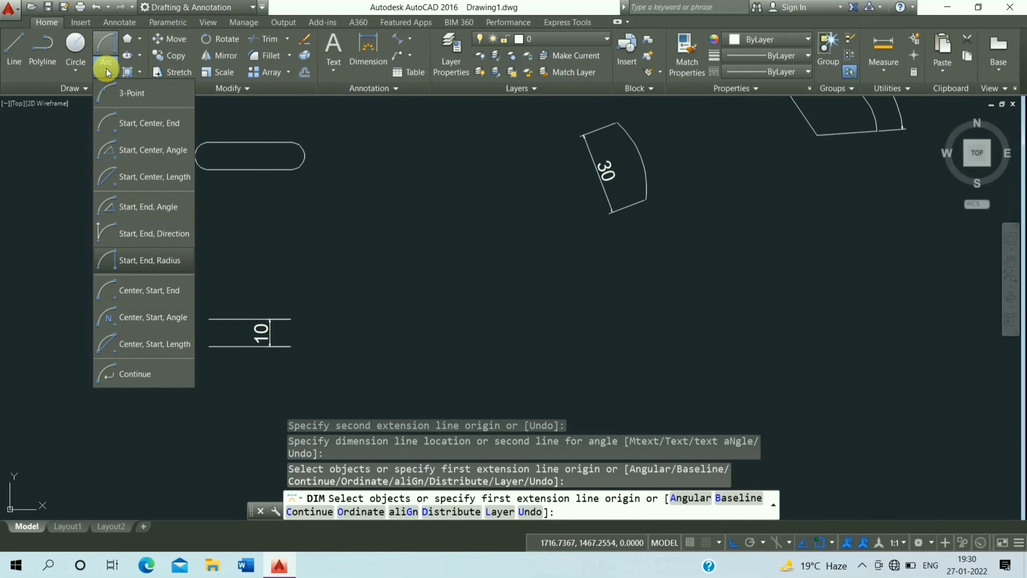
{"action": "left_click", "coordinate": [175, 263]}
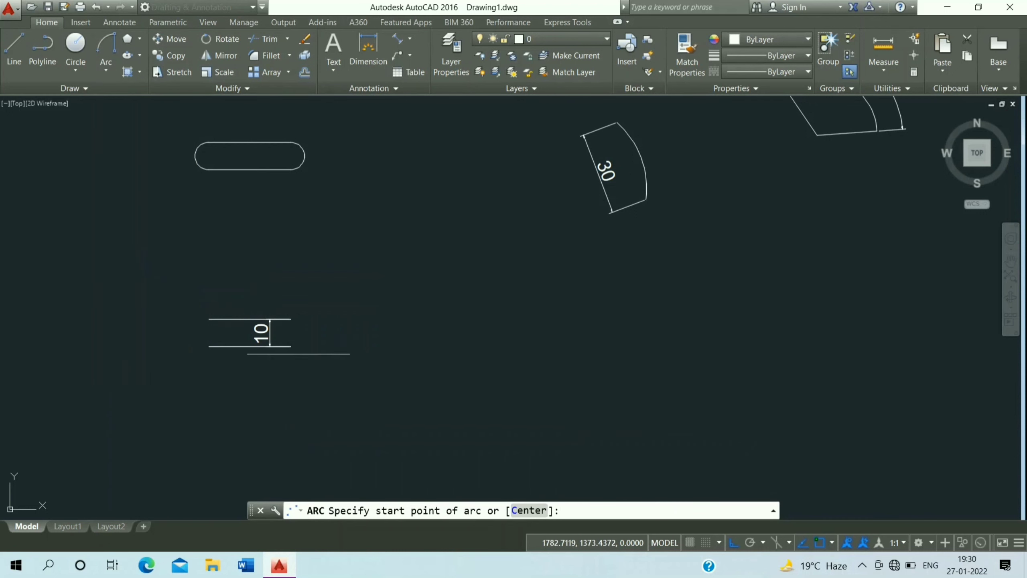
{"action": "left_click", "coordinate": [291, 346]}
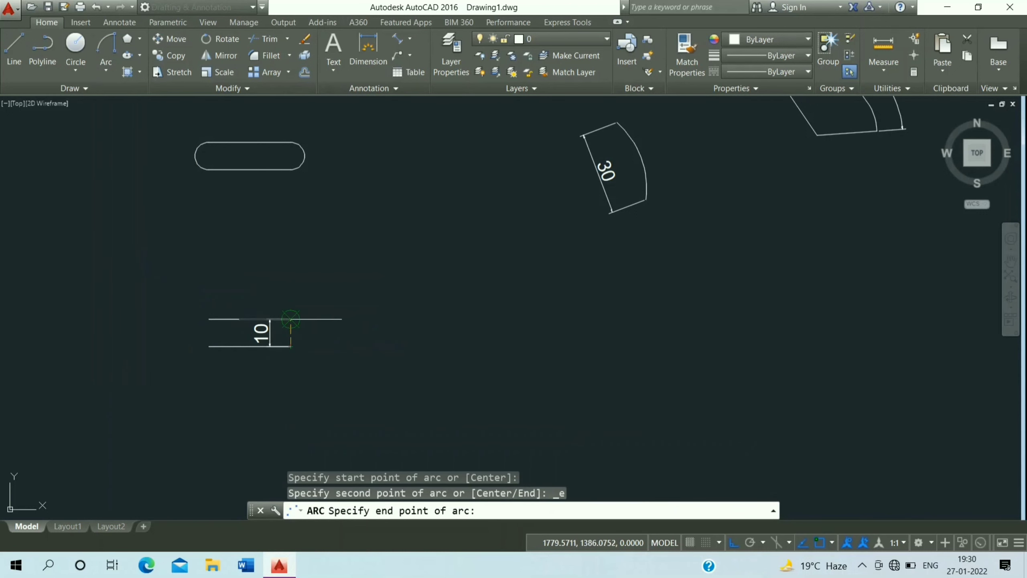
{"action": "left_click", "coordinate": [291, 319]}
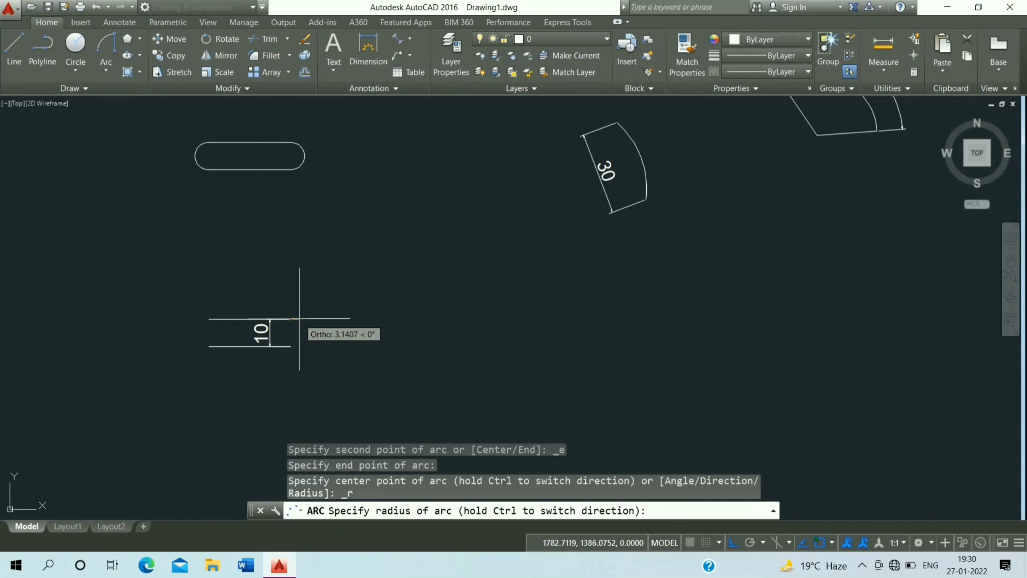
{"action": "type", "text": "5"}
{"action": "key", "text": "Return"}
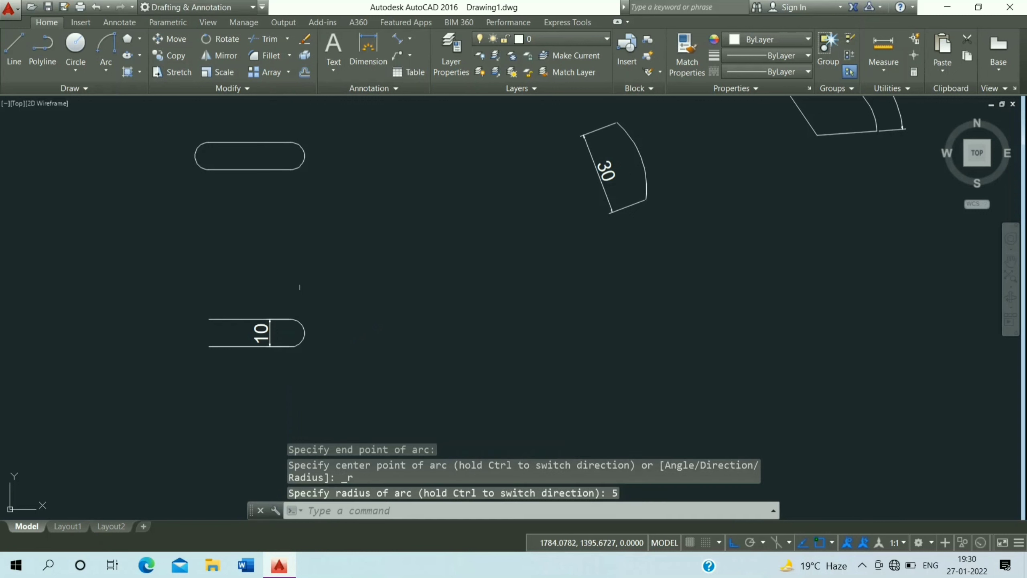
Close the copied lines' left ends with a Start, End, Radius arc of radius 5
{"action": "left_click", "coordinate": [104, 61]}
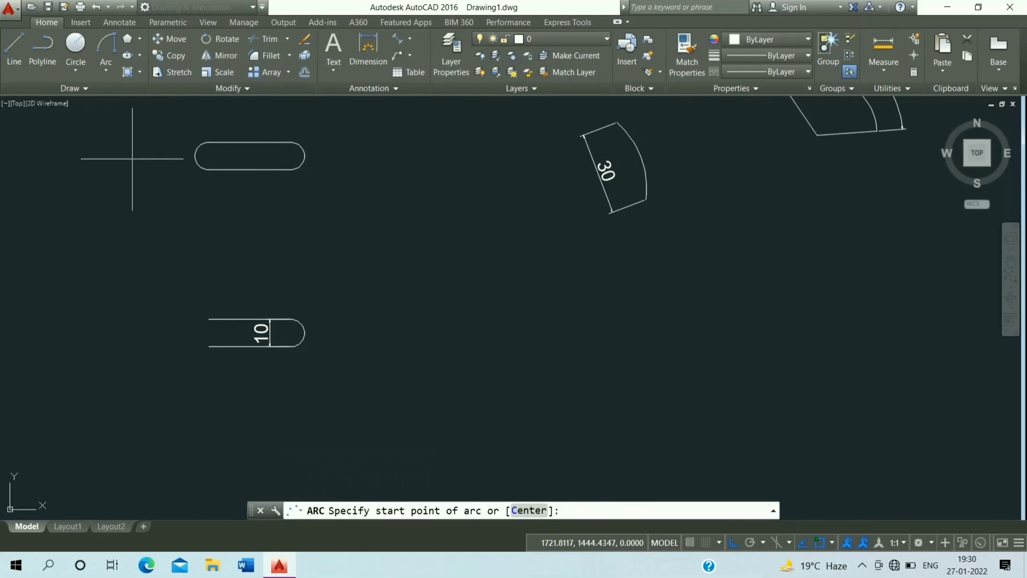
{"action": "left_click", "coordinate": [208, 319]}
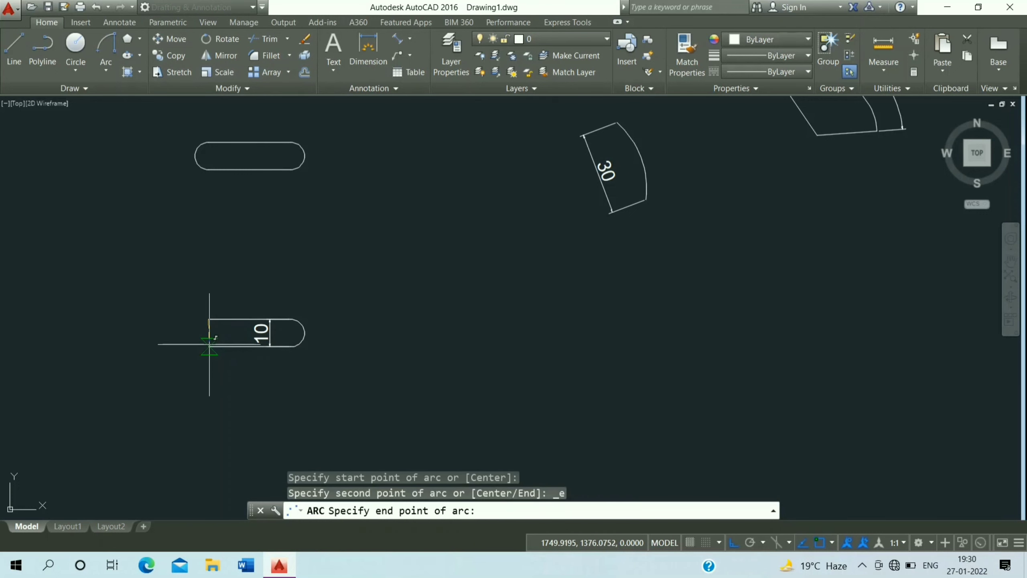
{"action": "left_click", "coordinate": [209, 346]}
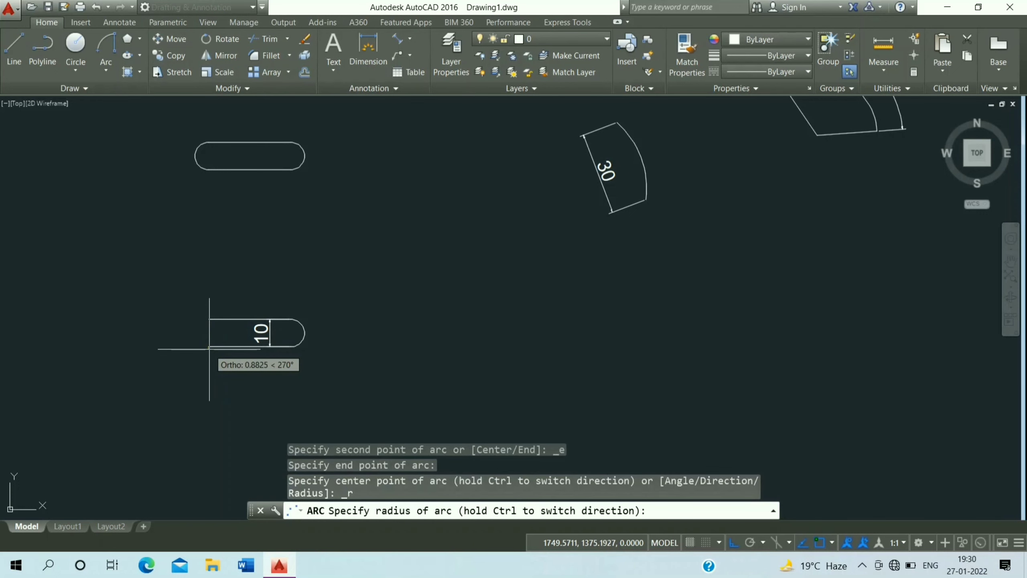
{"action": "type", "text": "5"}
{"action": "key", "text": "Return"}
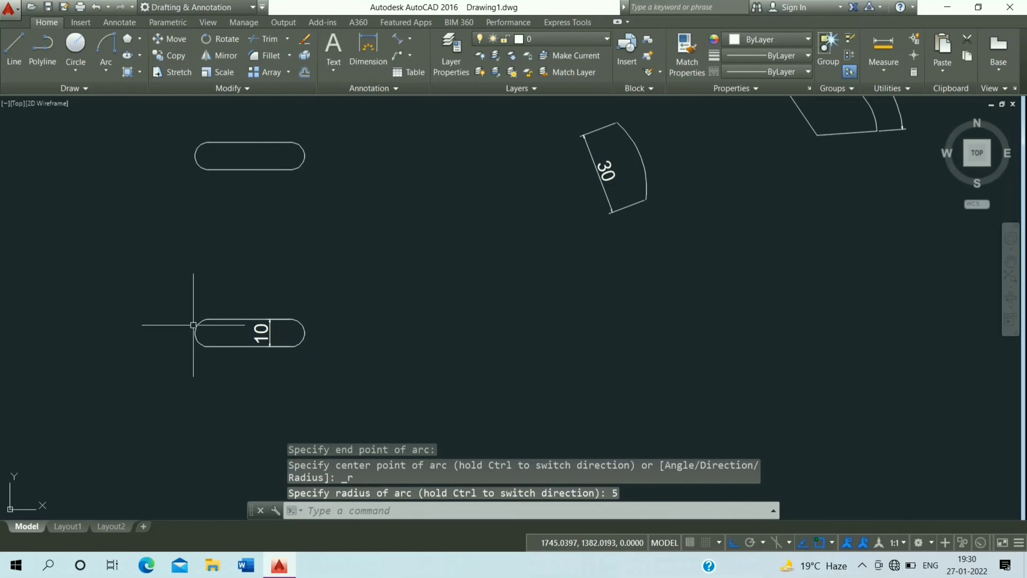
Undo the last arc drawn
{"action": "scroll", "coordinate": [117, 303], "scroll_direction": "down", "scroll_amount": 4}
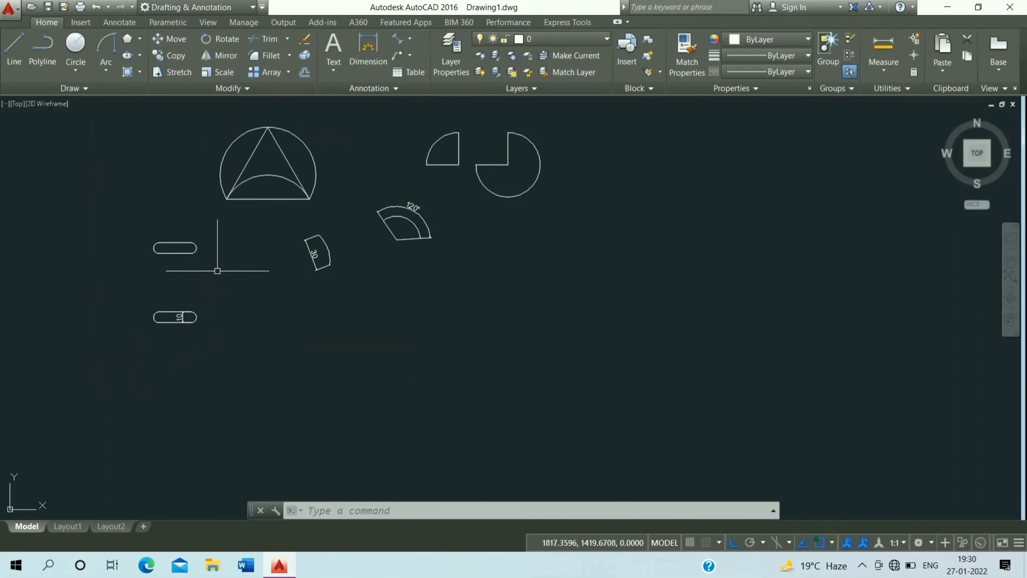
{"action": "left_click", "coordinate": [103, 63]}
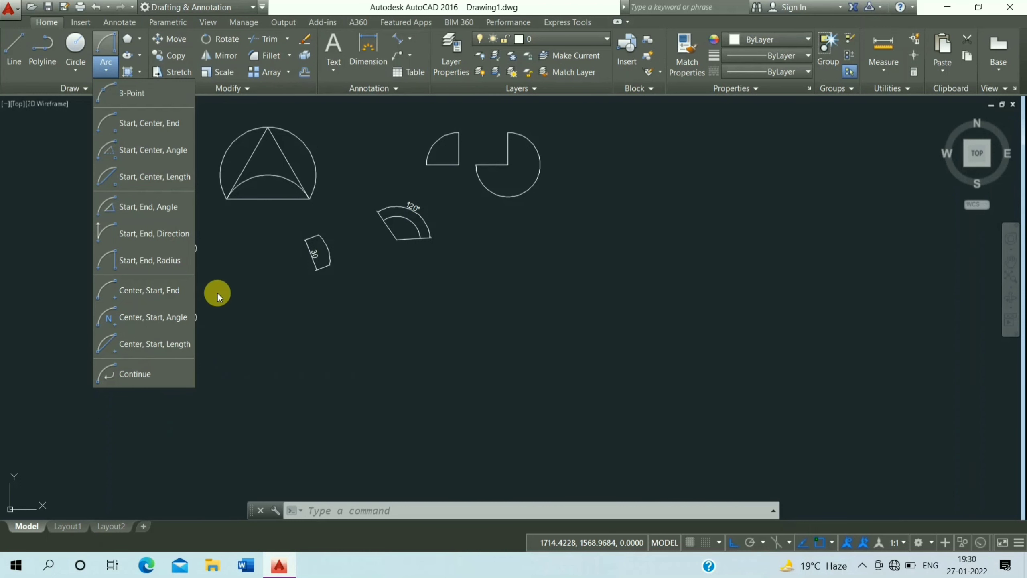
{"action": "key", "text": "ctrl+z"}
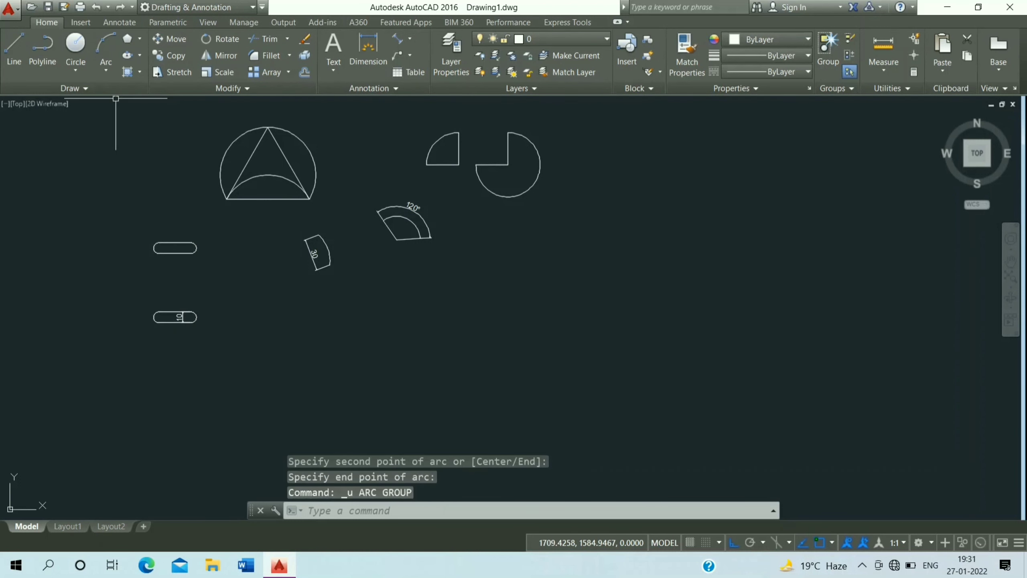
Draw a 3-Point arc sagging downward below the two slots
{"action": "left_click", "coordinate": [103, 65]}
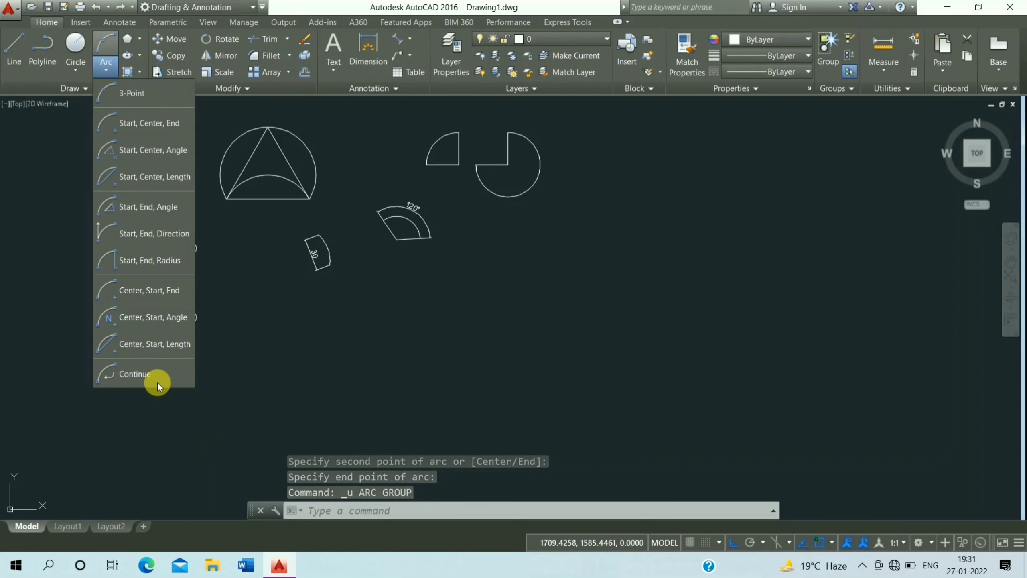
{"action": "left_click", "coordinate": [143, 87]}
{"action": "left_click", "coordinate": [462, 391]}
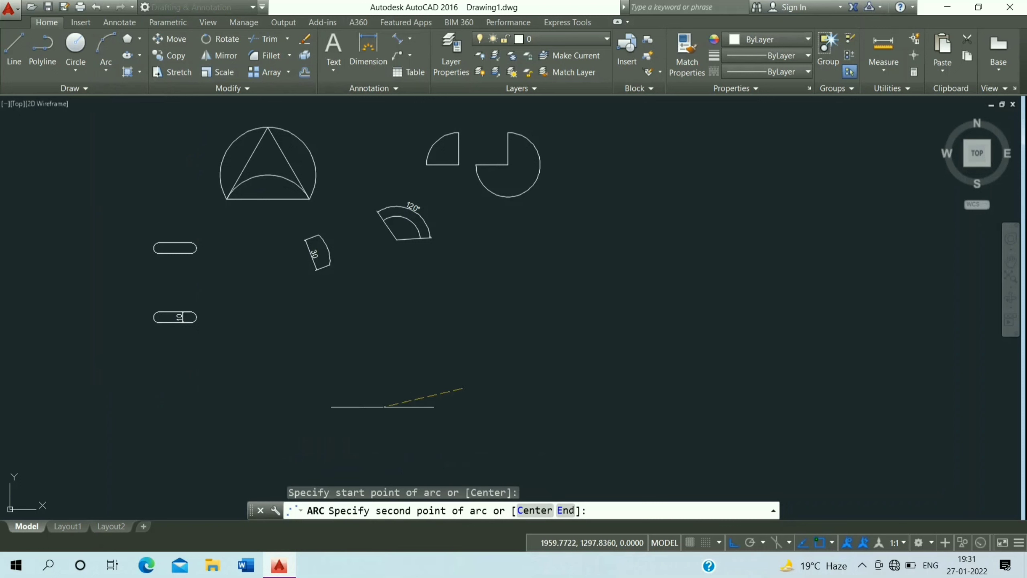
{"action": "left_click", "coordinate": [364, 408]}
{"action": "left_click", "coordinate": [321, 379]}
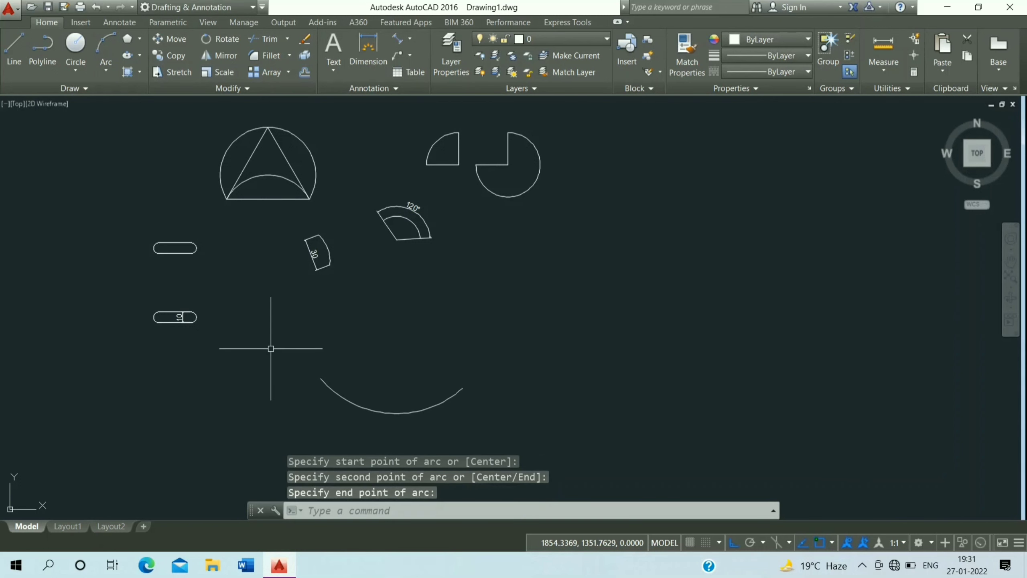
Continue a tangent arc from the 3-Point arc's end, ending to its left
{"action": "left_click", "coordinate": [113, 59]}
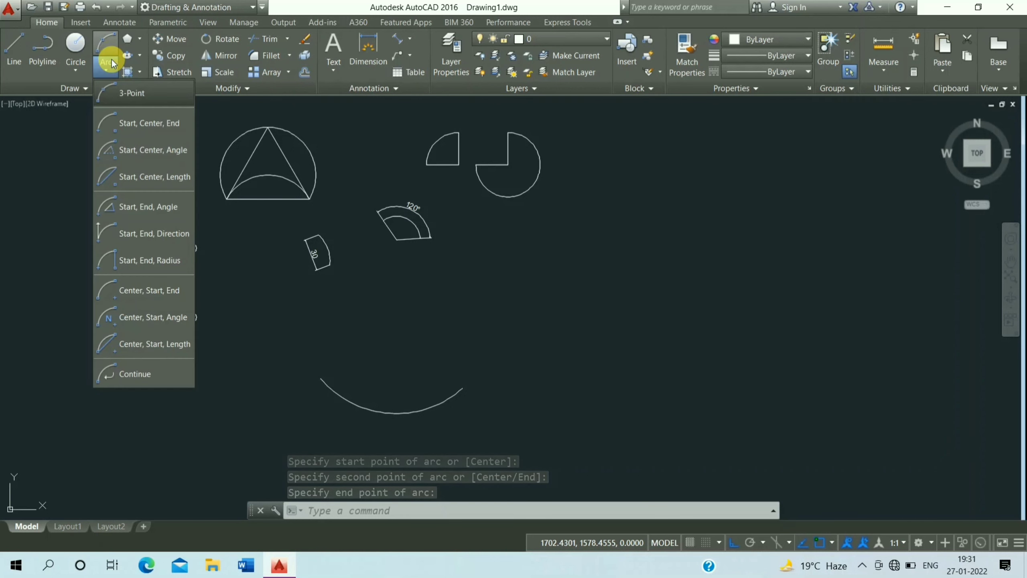
{"action": "left_click", "coordinate": [135, 374]}
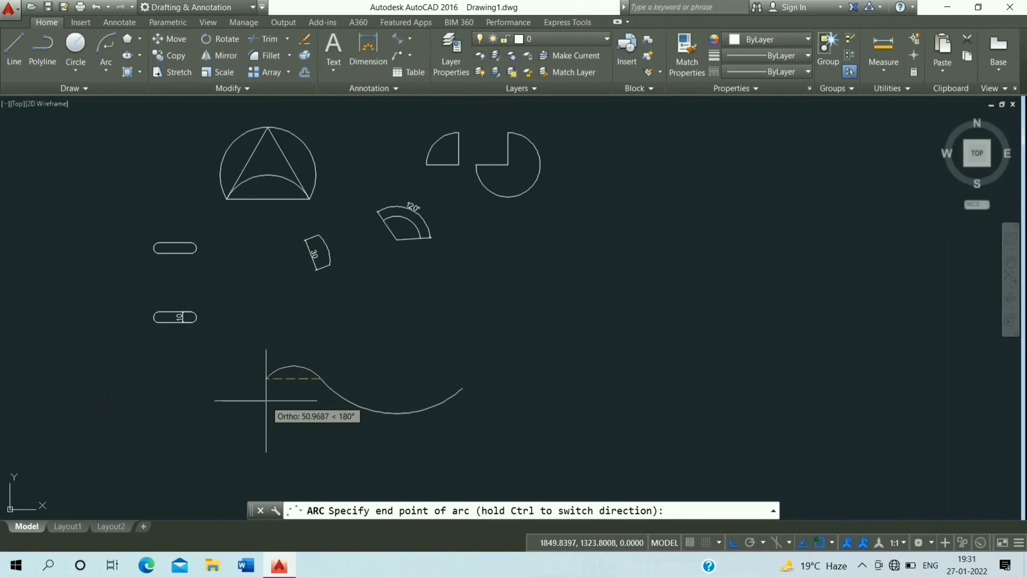
{"action": "left_click", "coordinate": [266, 400]}
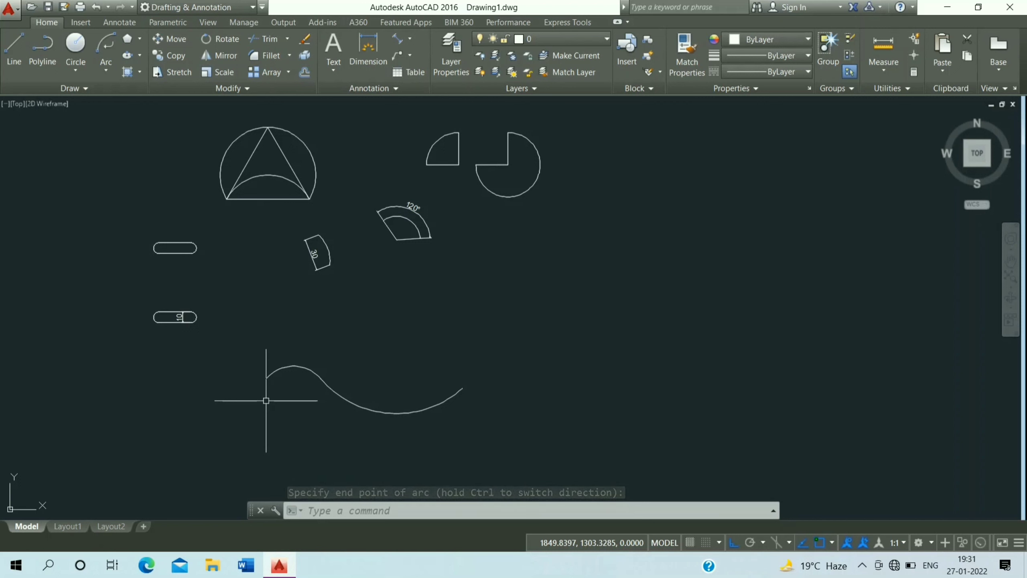
Continue another tangent arc from the previous arc's end, ending further left
{"action": "left_click", "coordinate": [104, 64]}
{"action": "left_click", "coordinate": [140, 373]}
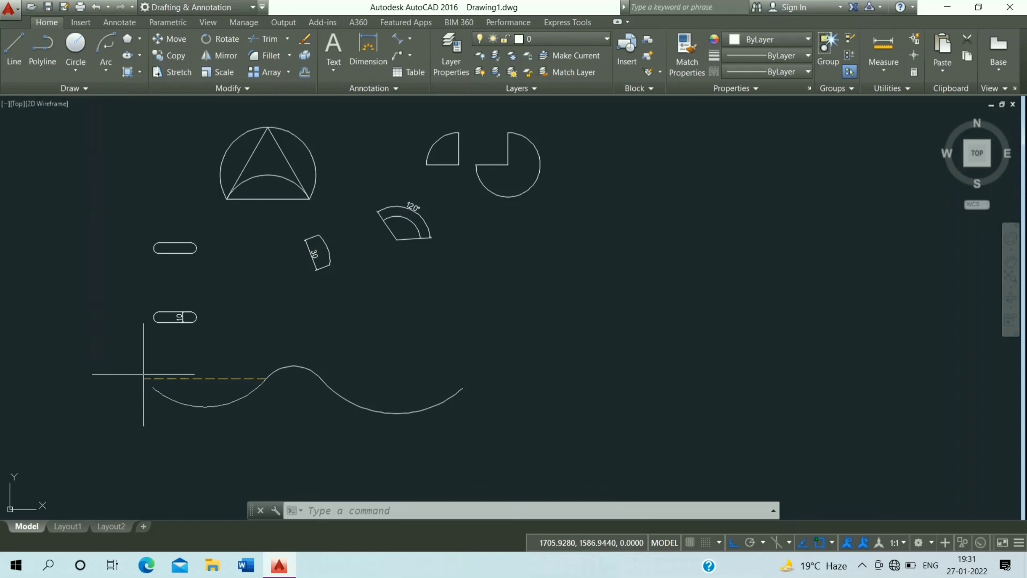
{"action": "left_click", "coordinate": [182, 410]}
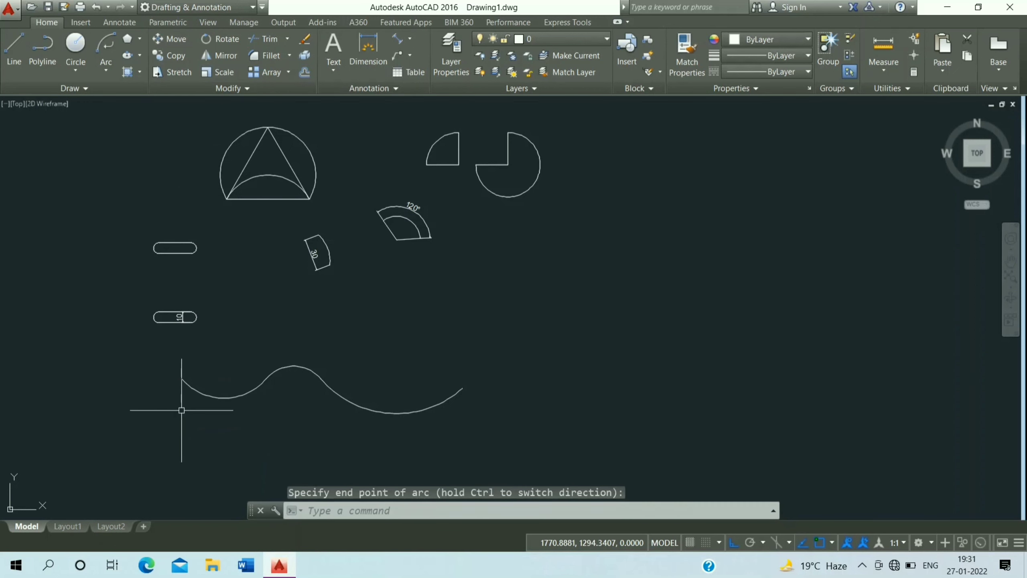
{"action": "middle_click_drag", "start_coordinate": [264, 329], "coordinate": [327, 392]}
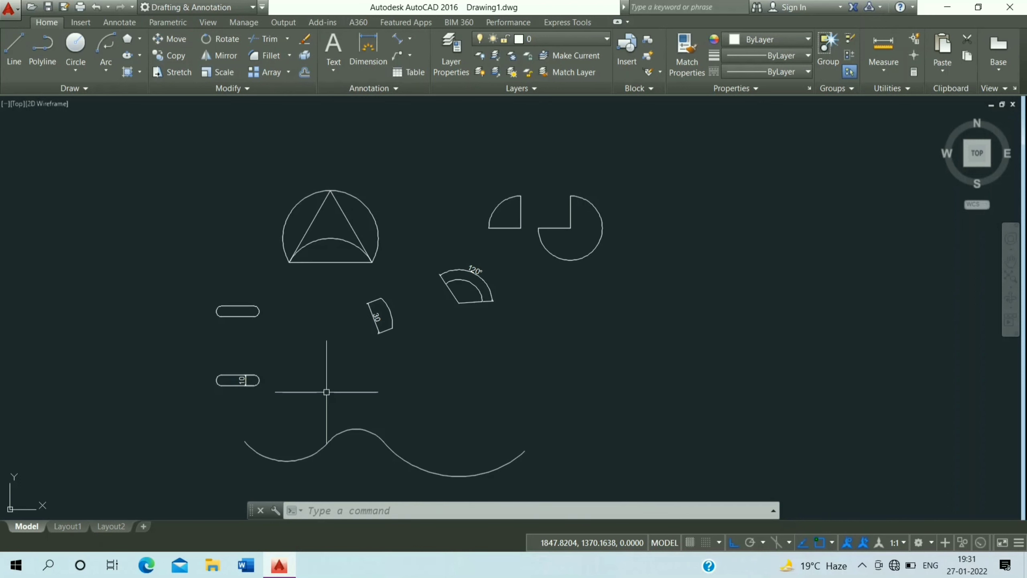